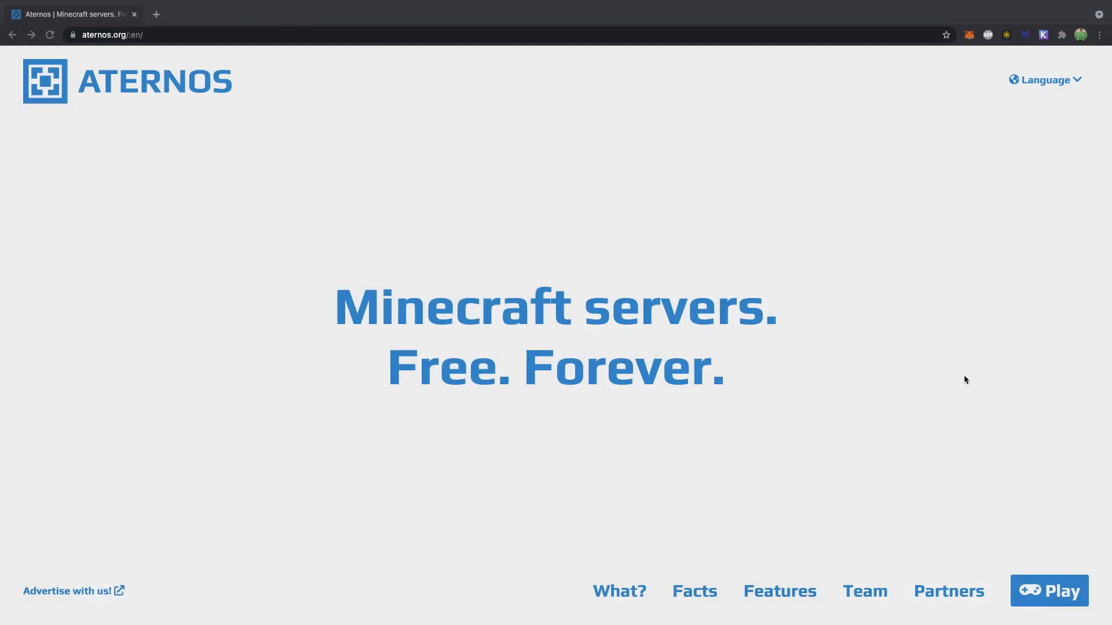
Go from the Aternos homepage to the Servers page listing the Vanilla 1.17.1 server
left_click(1052, 596)
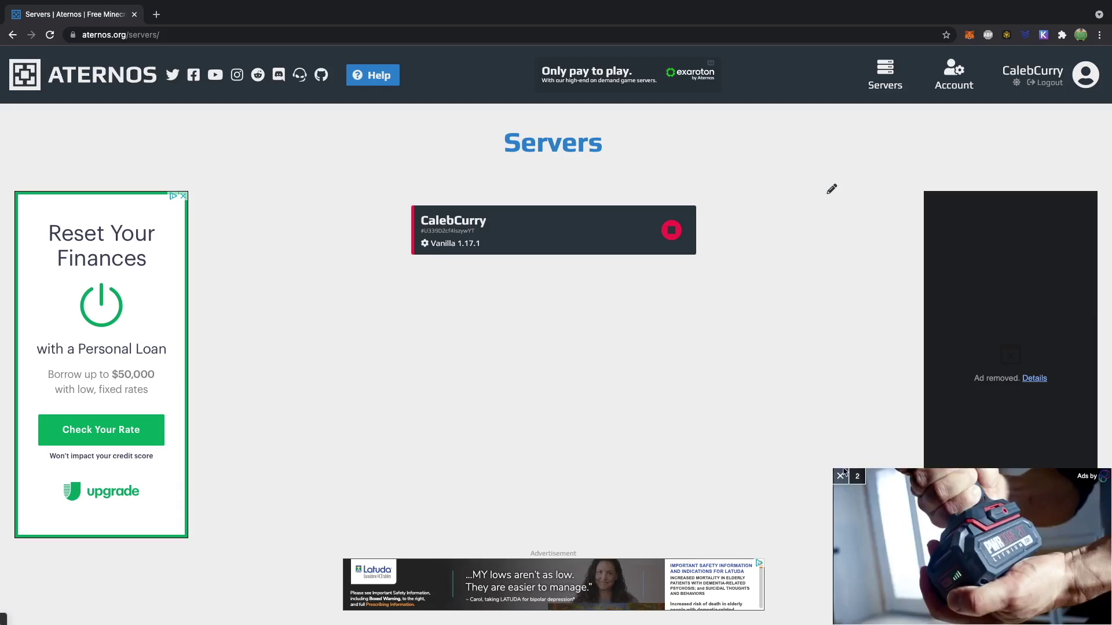
Dismiss the video ad and open the offline Vanilla 1.17.1 server's dashboard
left_click(839, 476)
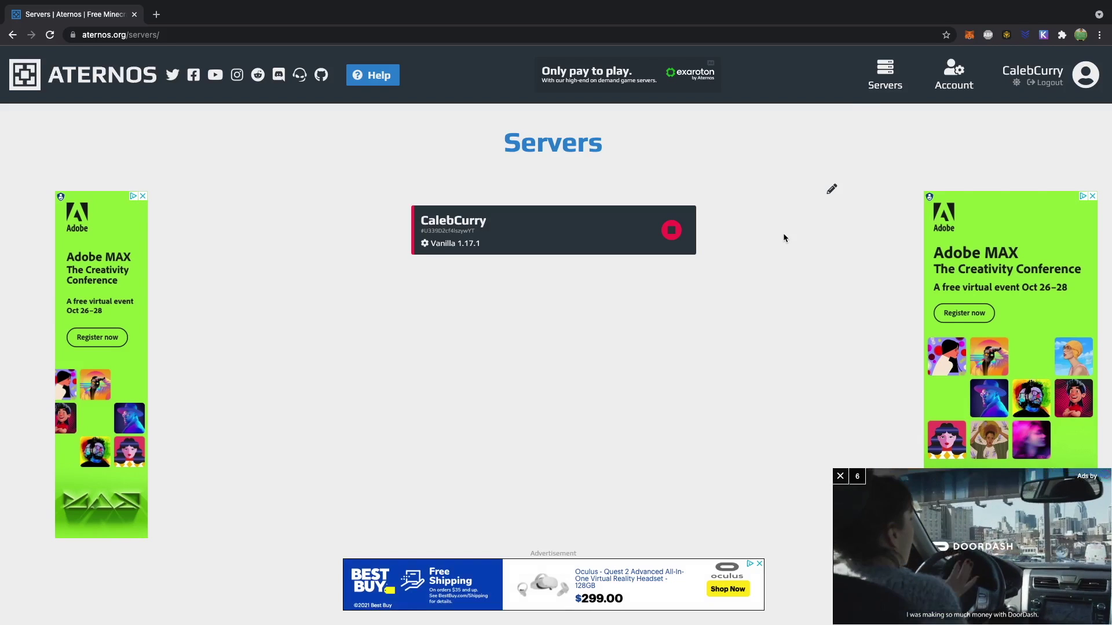
left_click(451, 224)
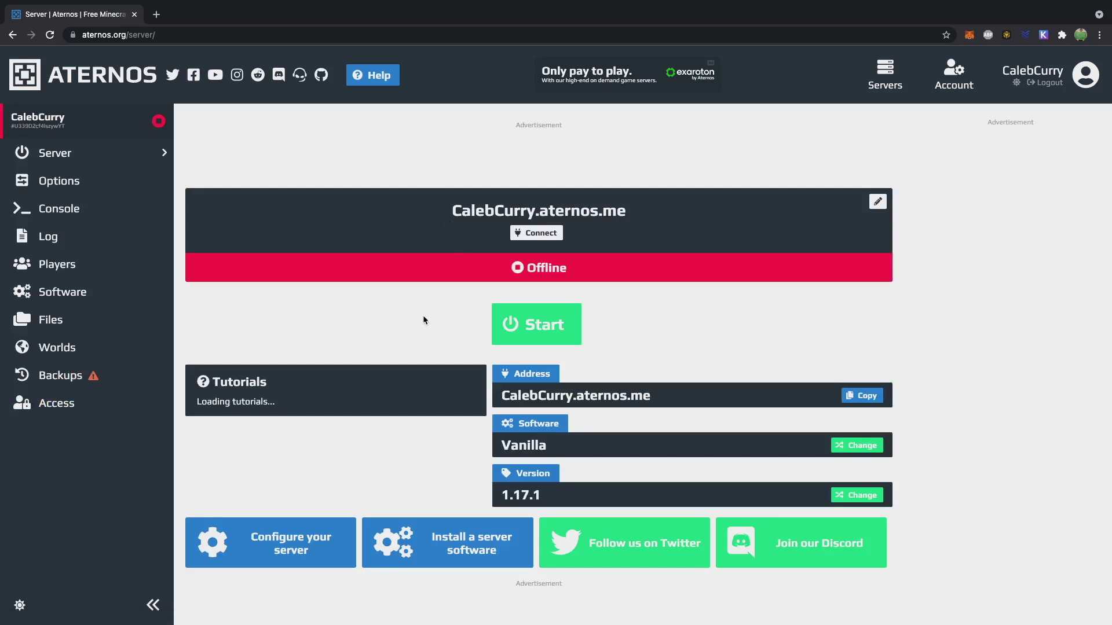
left_click_drag(568, 267, 513, 270)
left_click(513, 270)
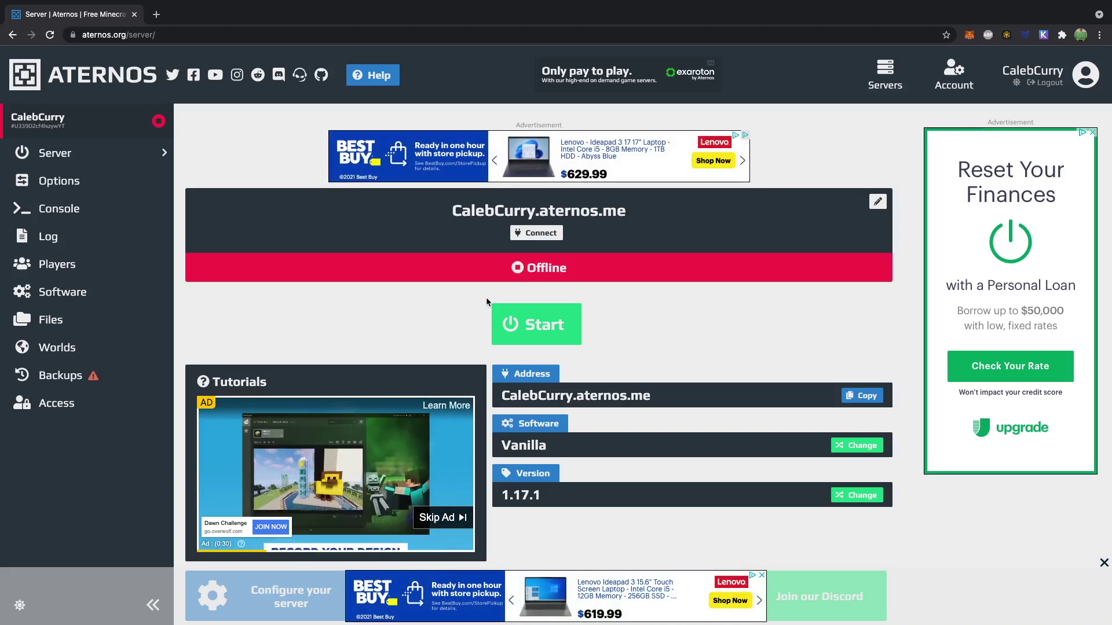
Start the server and display its connection details with port 37187 and dynamic IP
left_click(529, 329)
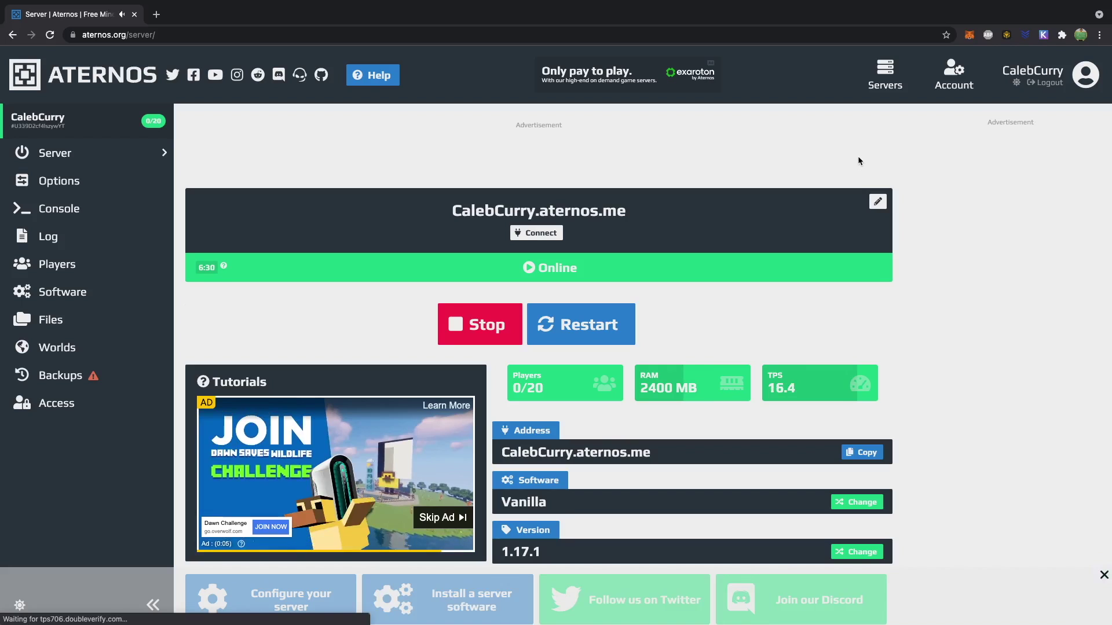
left_click(539, 234)
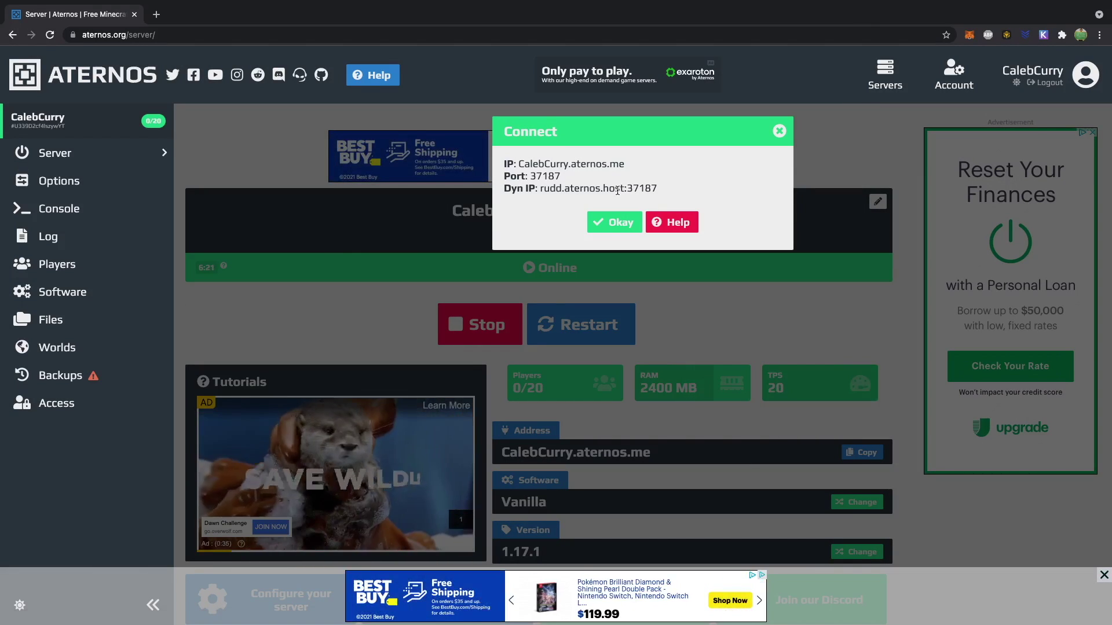
Launch Minecraft via Spotlight and play the forge 1.17.1-forge-37.0.71 installation
key("super+space")
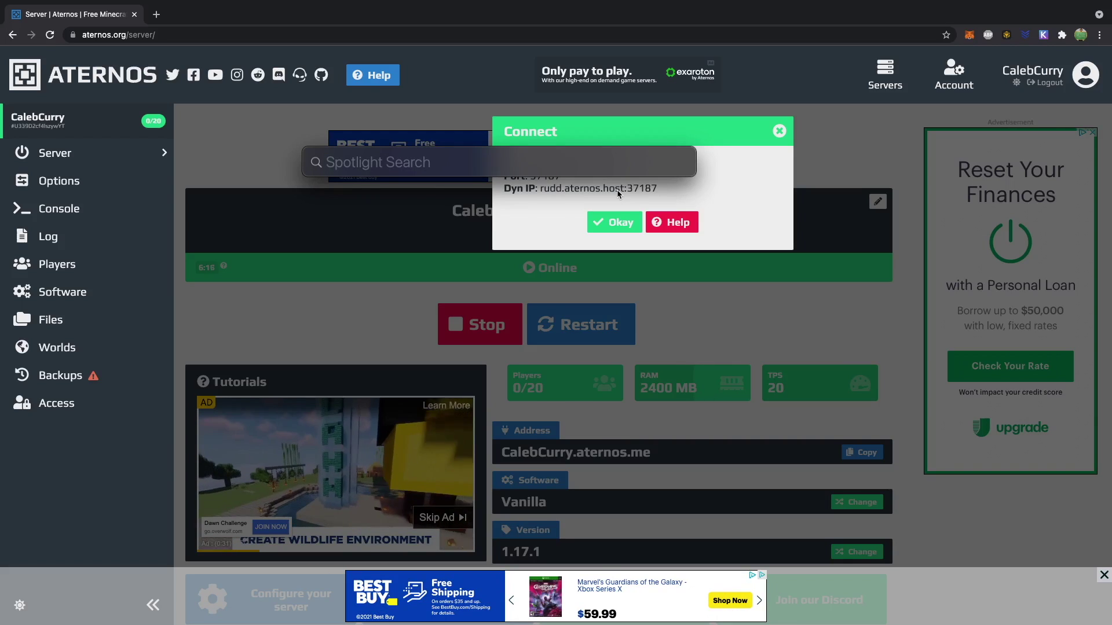
type("minecr")
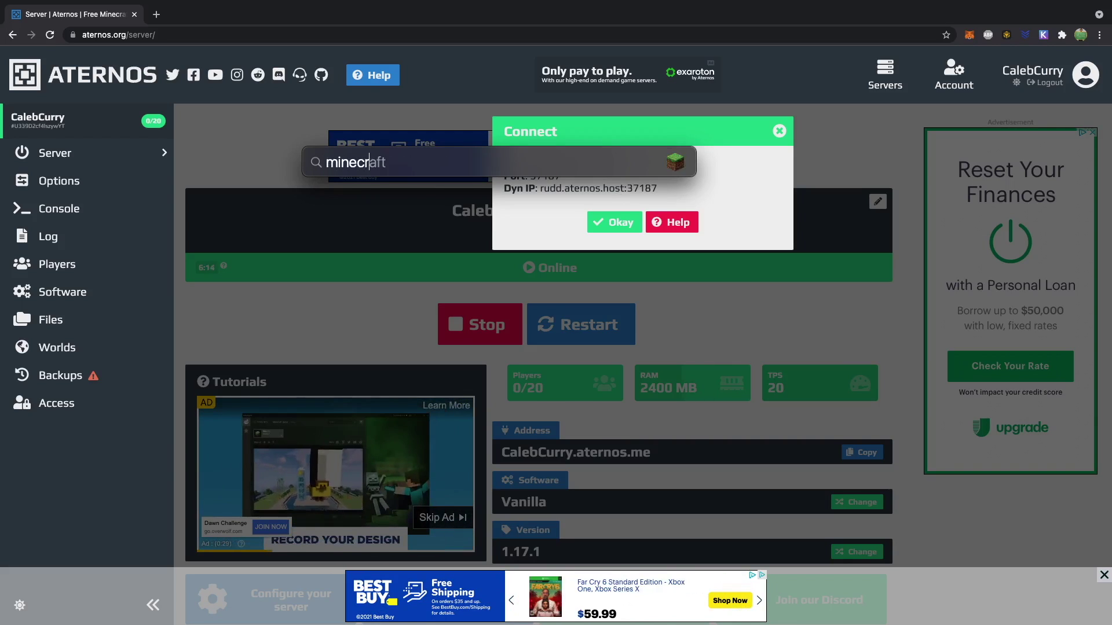
key("Return")
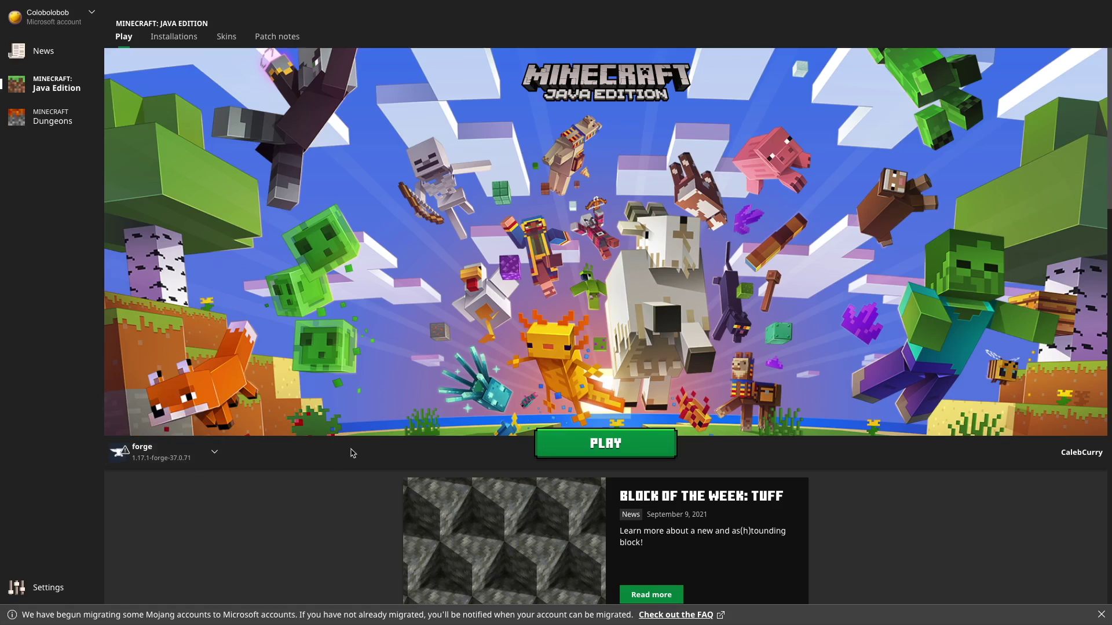
left_click(218, 457)
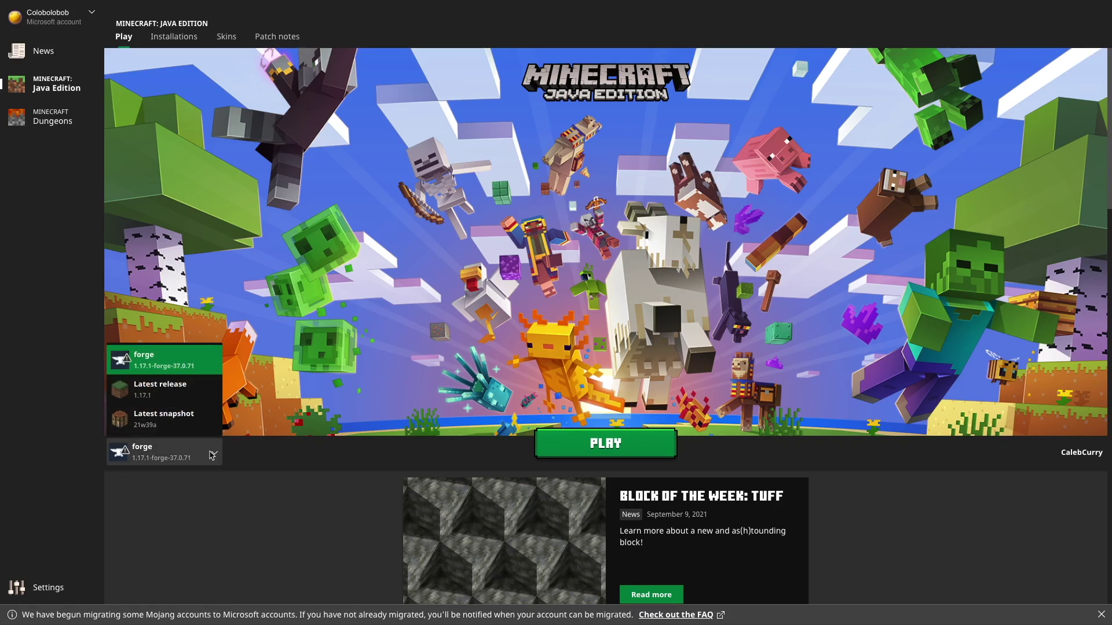
left_click(212, 455)
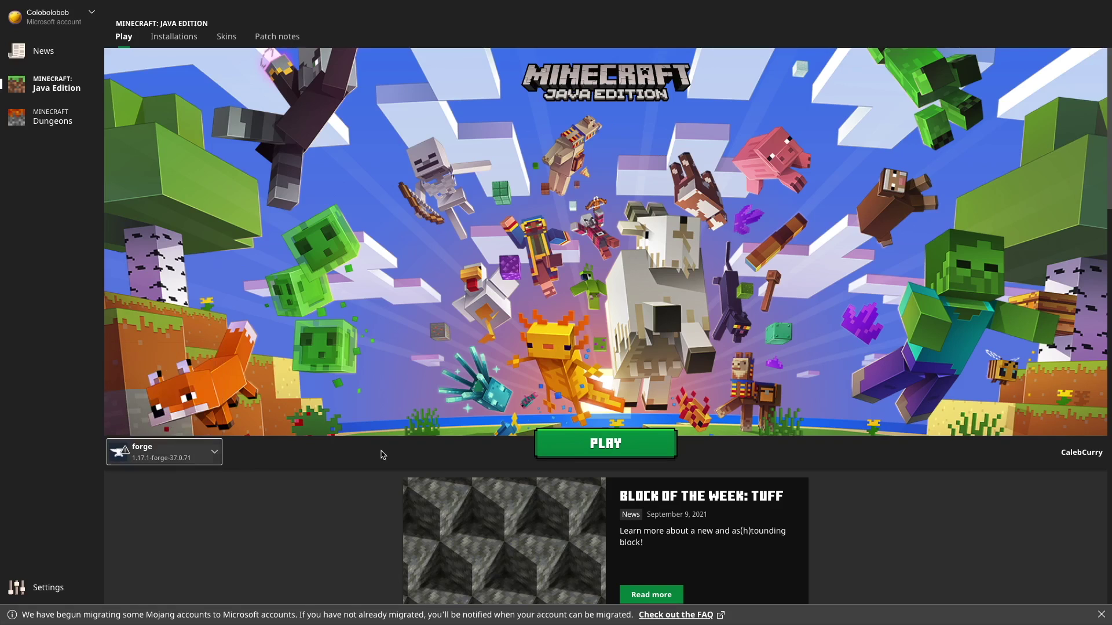
left_click(610, 443)
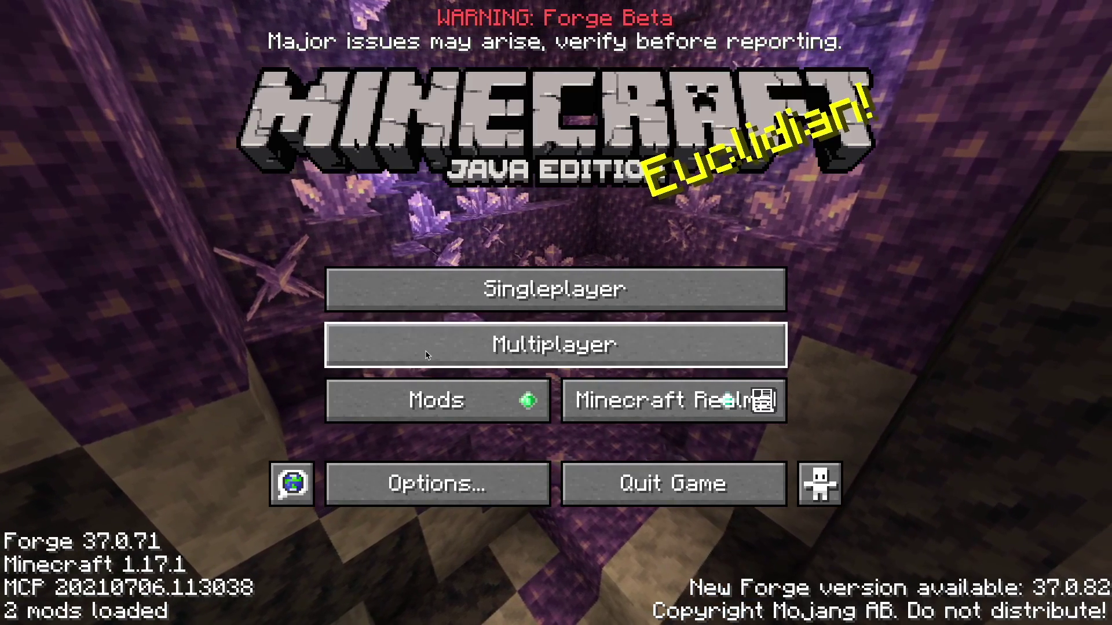
Open Minecraft's Multiplayer Direct Connection screen and select the server address in Aternos's connection details
left_click(427, 355)
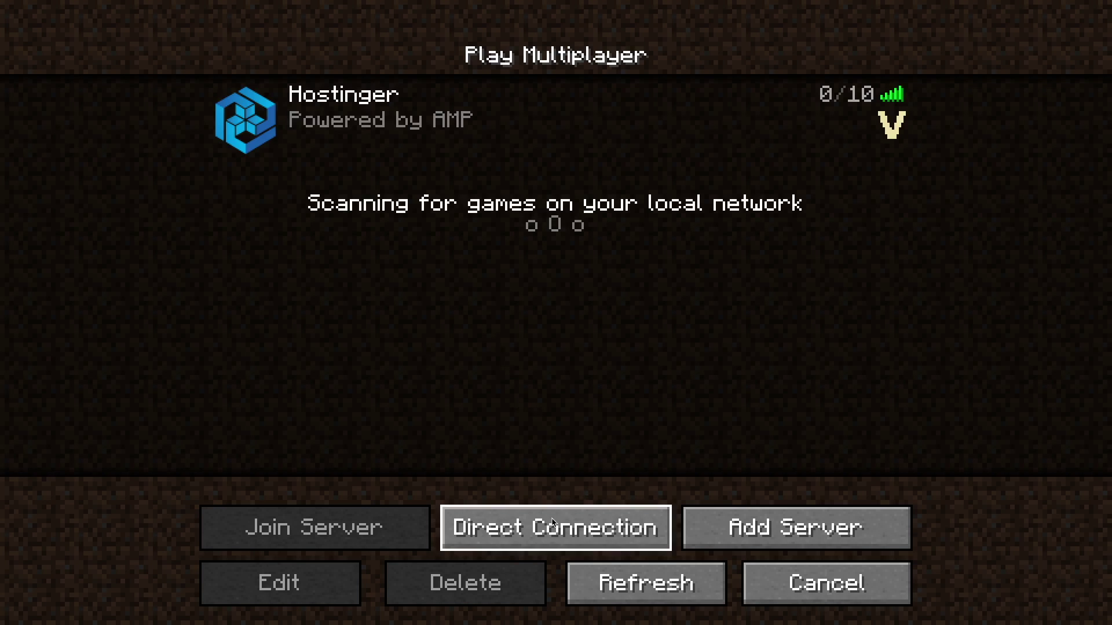
mouse_move(348, 113)
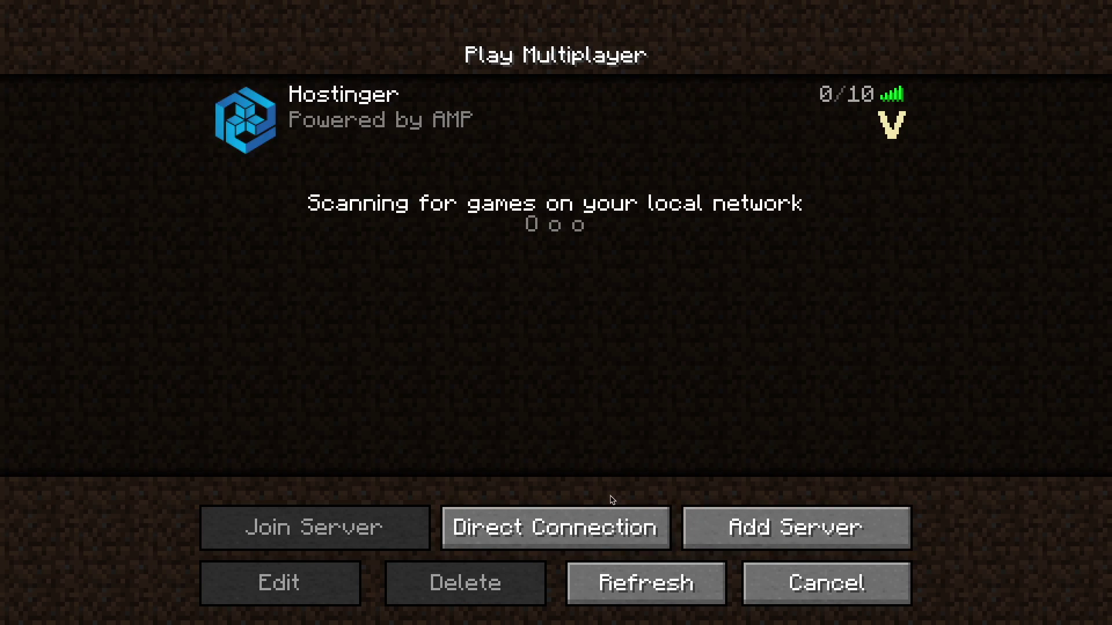
left_click(599, 524)
left_click(467, 297)
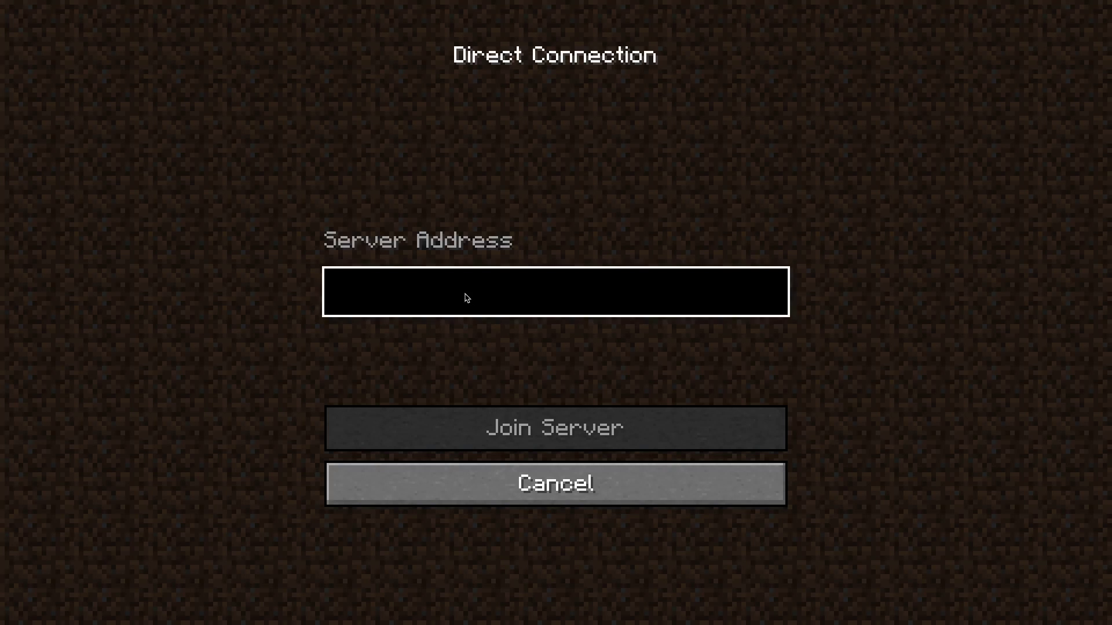
key("ctrl+Left")
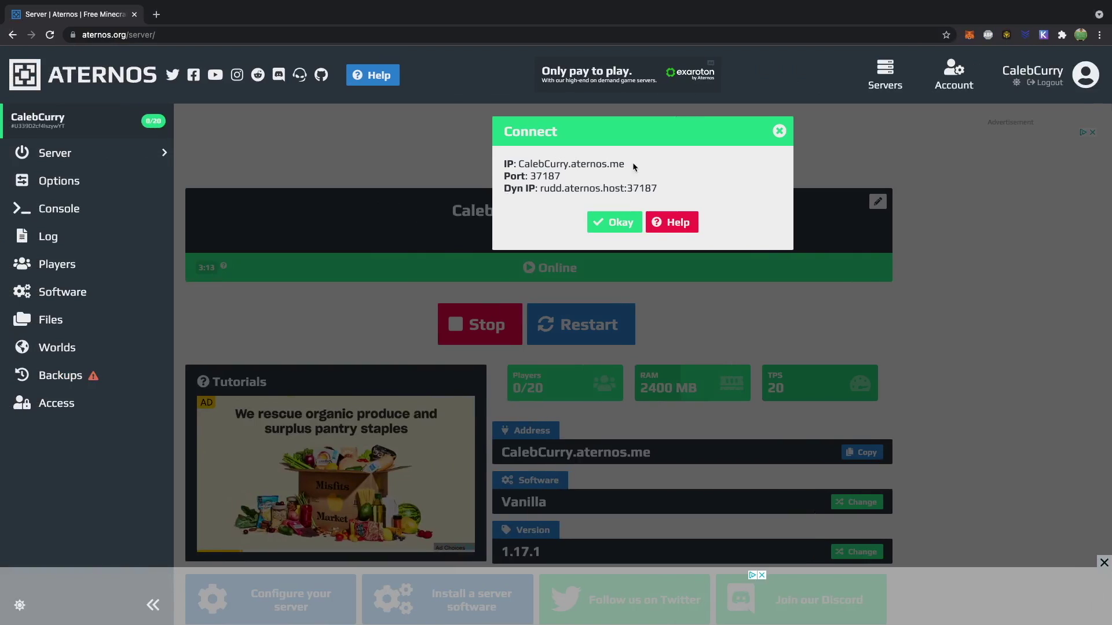
left_click_drag(633, 167, 519, 164)
Copy the server address into Direct Connection, join the server, then close Aternos's connection dialog
right_click(539, 165)
left_click(563, 193)
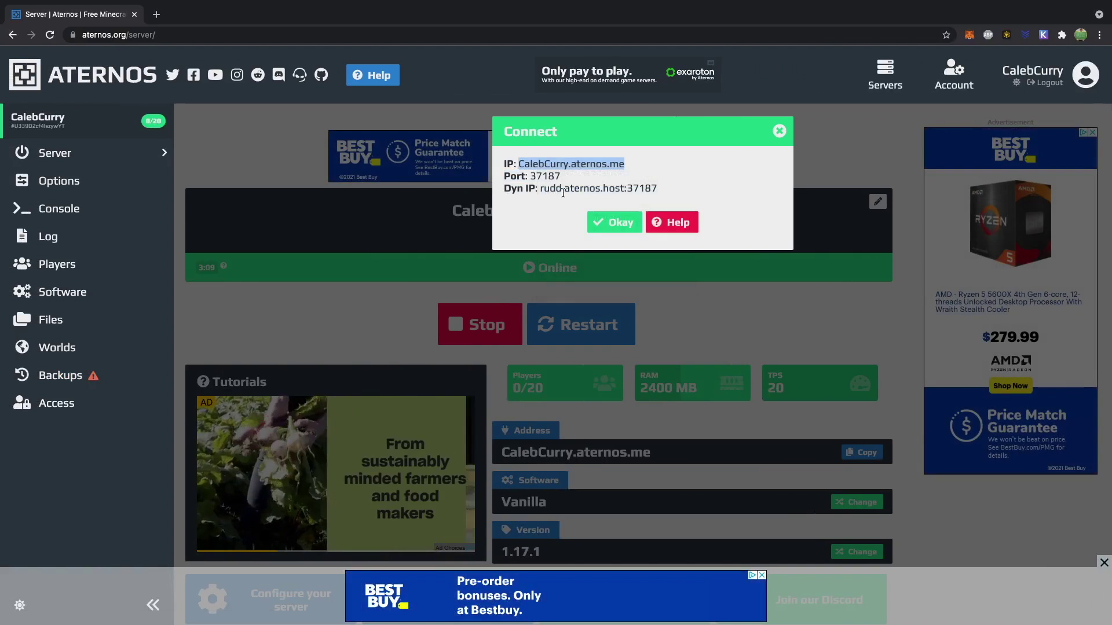
key("ctrl+Right")
key("super+v")
left_click(552, 417)
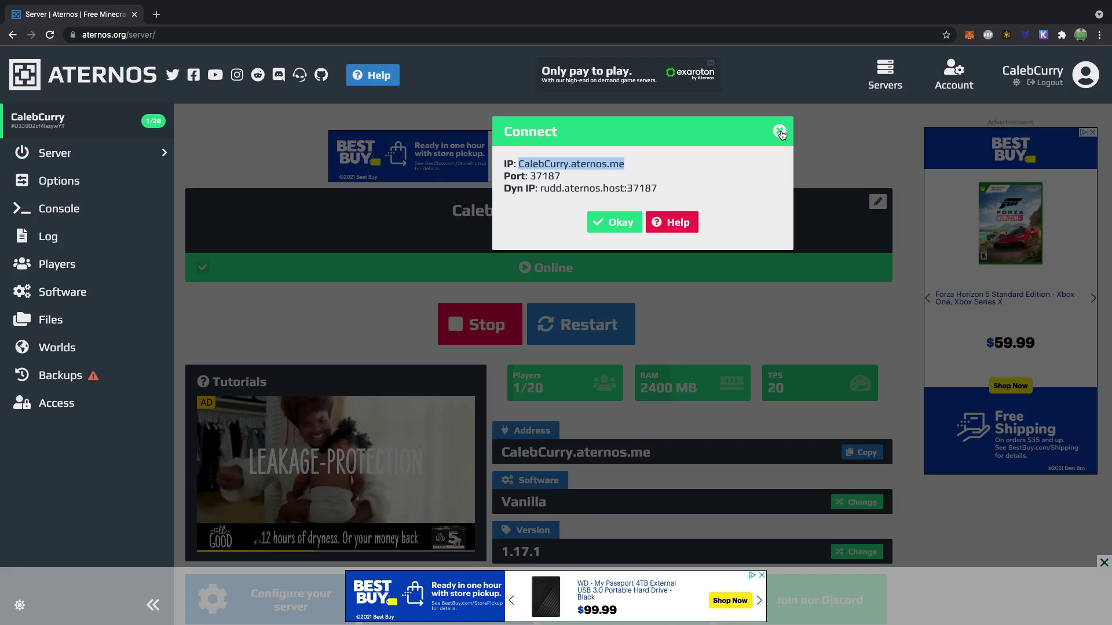
left_click(779, 132)
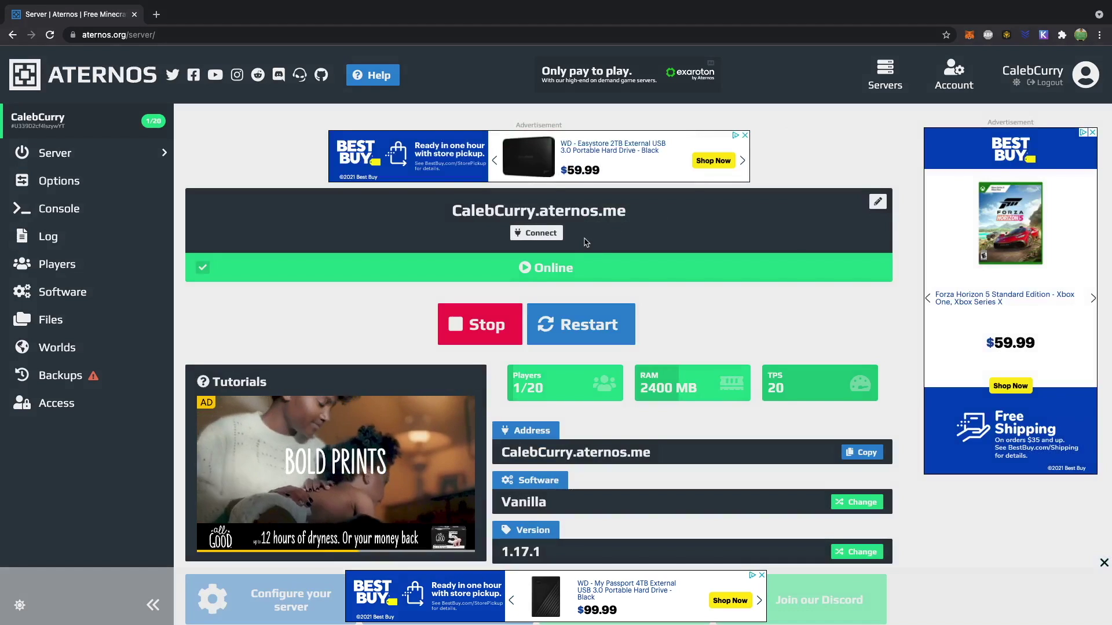
scroll(523, 408, "up", 5)
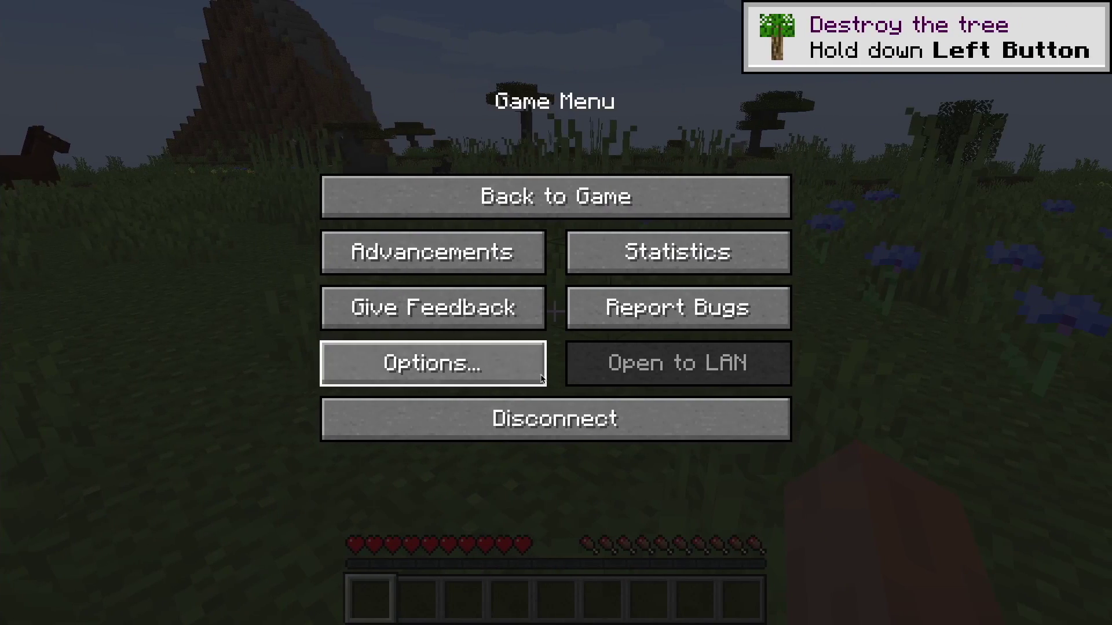
Disconnect, then save a multiplayer server entry named 'aternos' with the pasted server address
left_click(1094, 418)
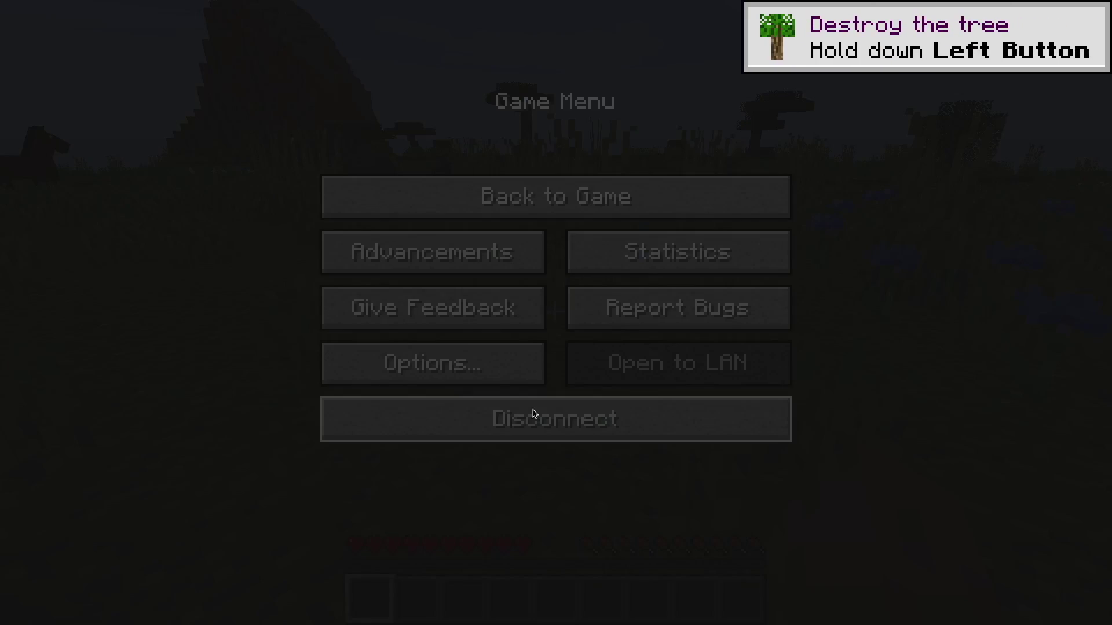
left_click(808, 535)
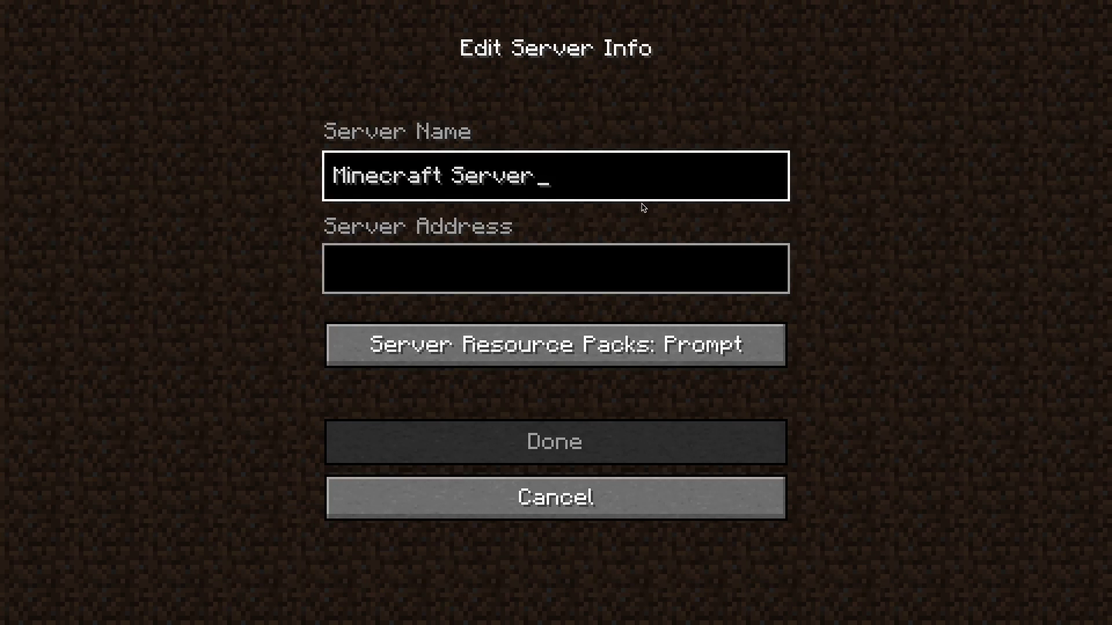
key("ctrl+a")
type("ater")
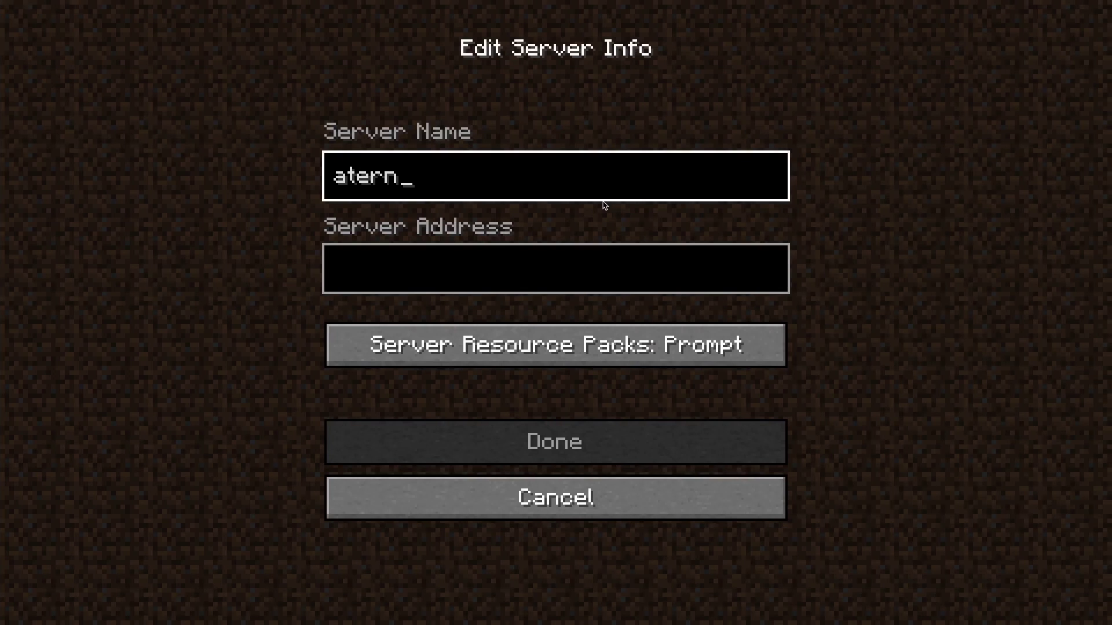
left_click(534, 261)
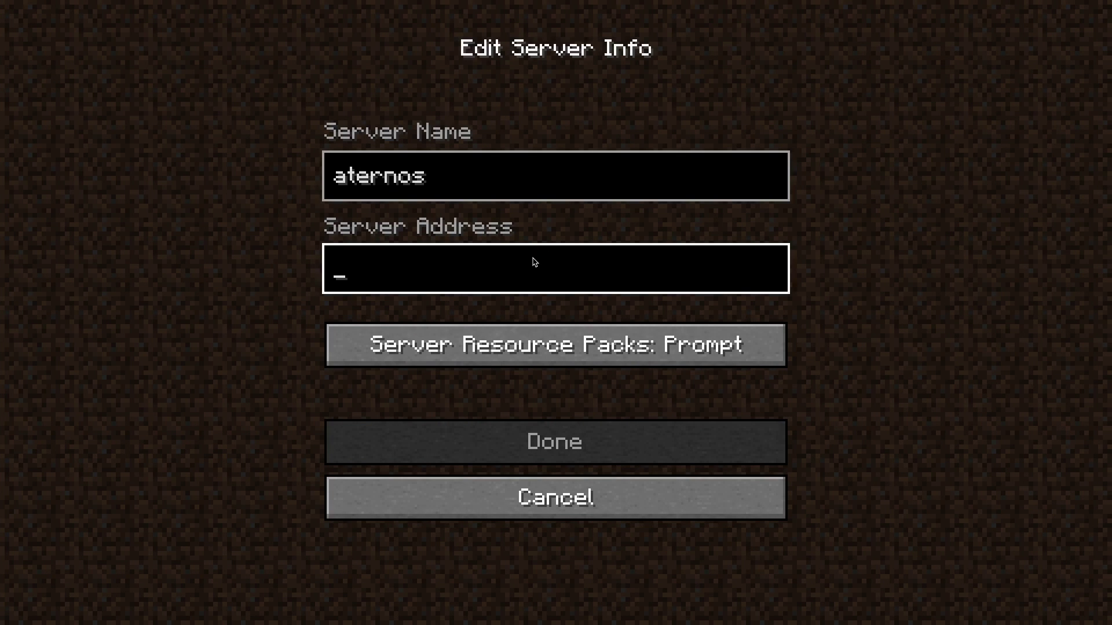
key("ctrl+v")
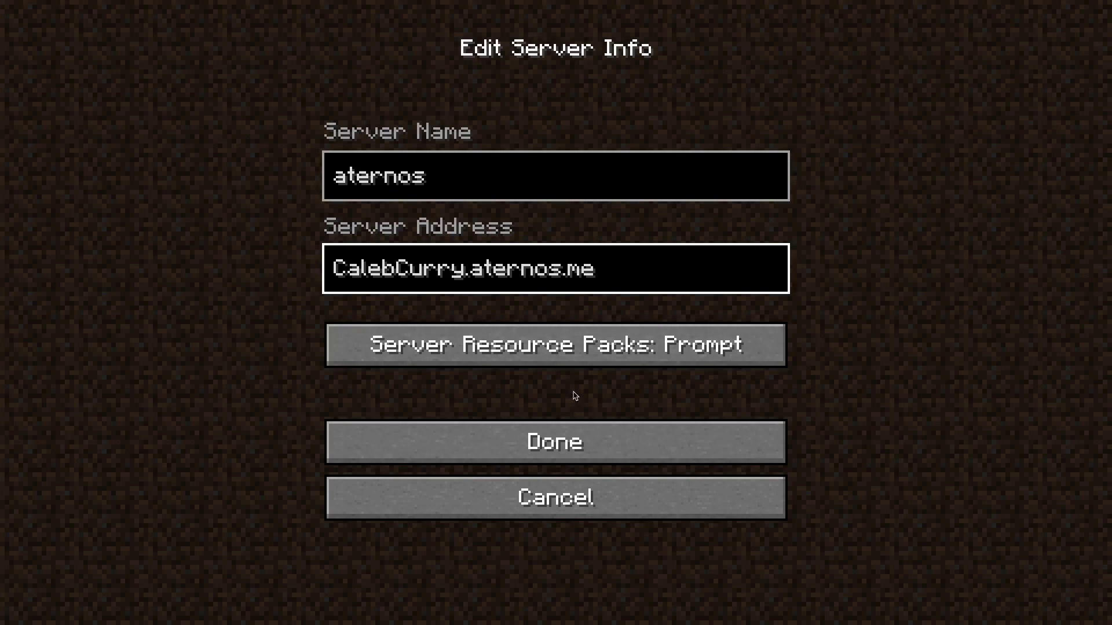
left_click(578, 436)
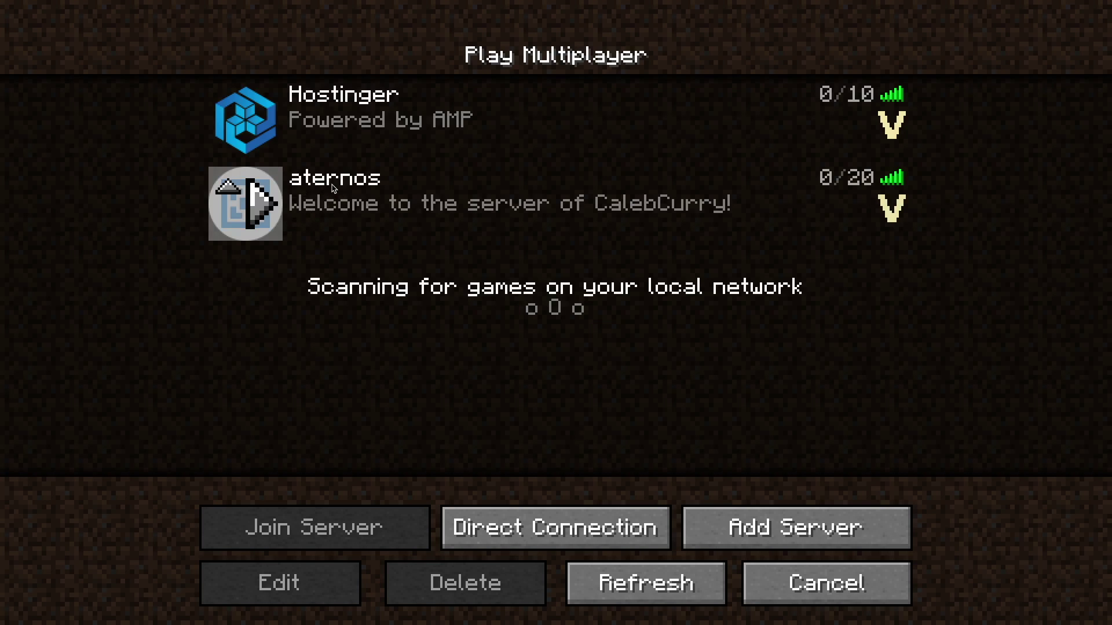
mouse_move(890, 180)
Back in the browser, reload the Aternos server page until it shows Offline
key("alt+Tab")
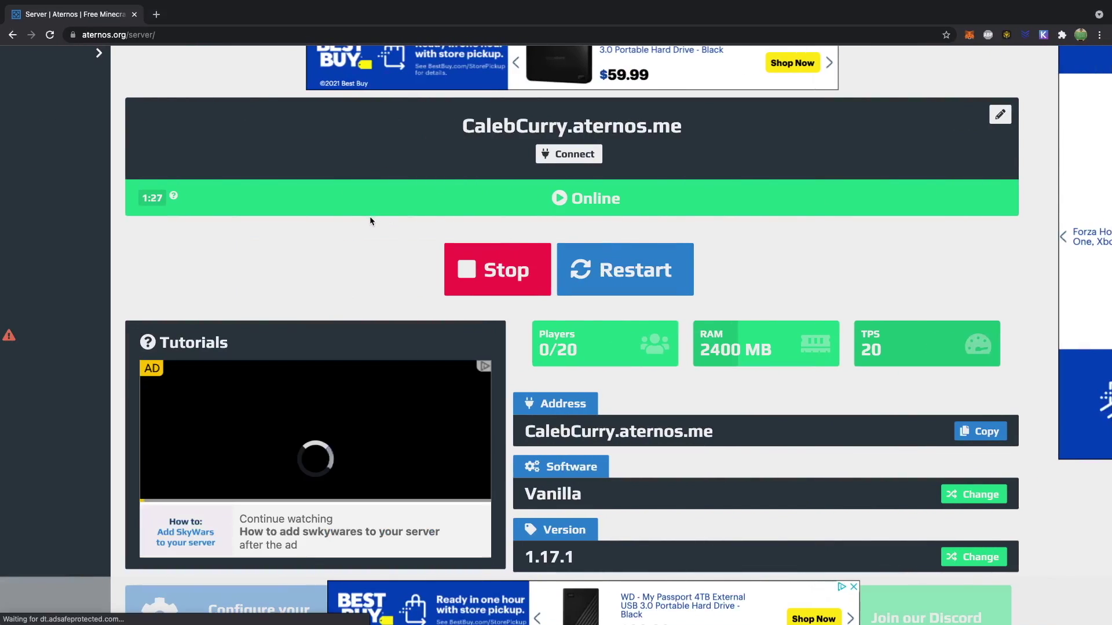
key("super+r")
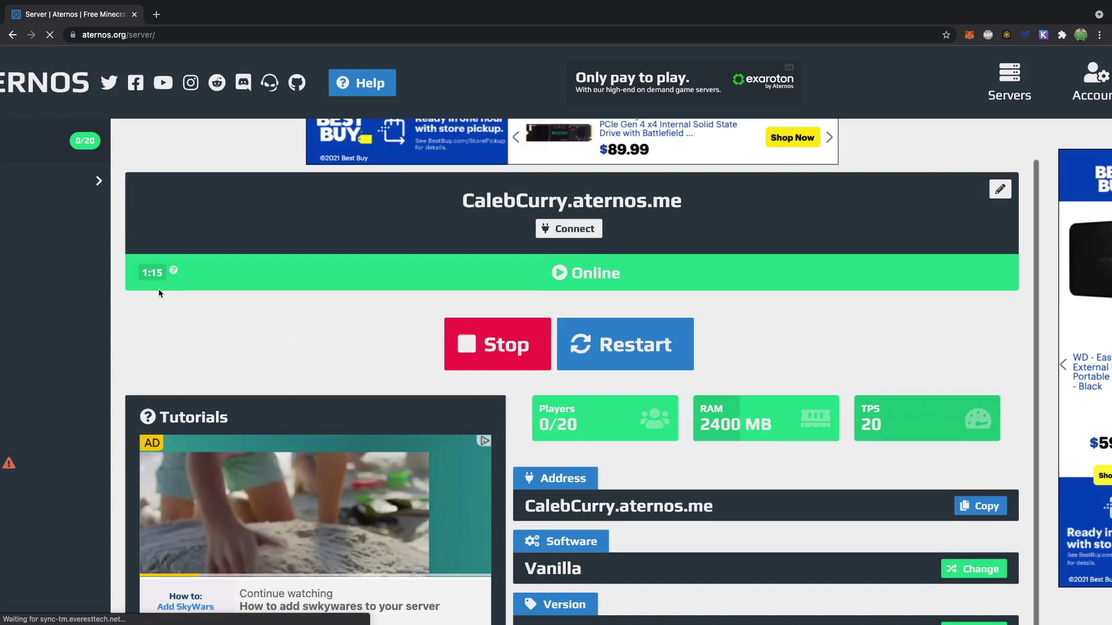
scroll(160, 292, "up", 5)
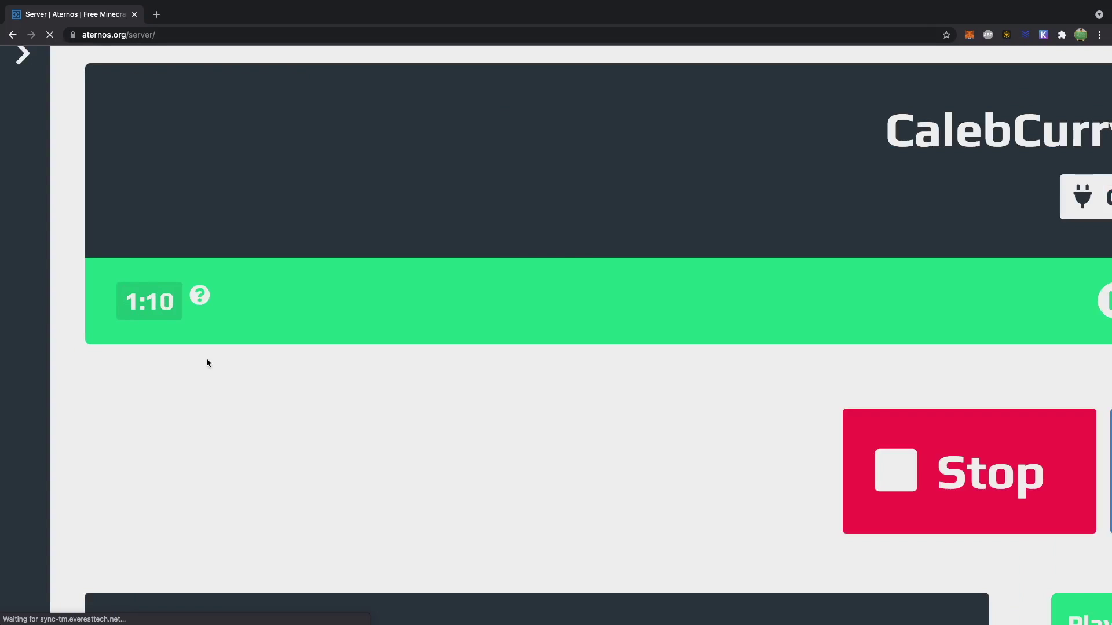
scroll(300, 372, "down", 5)
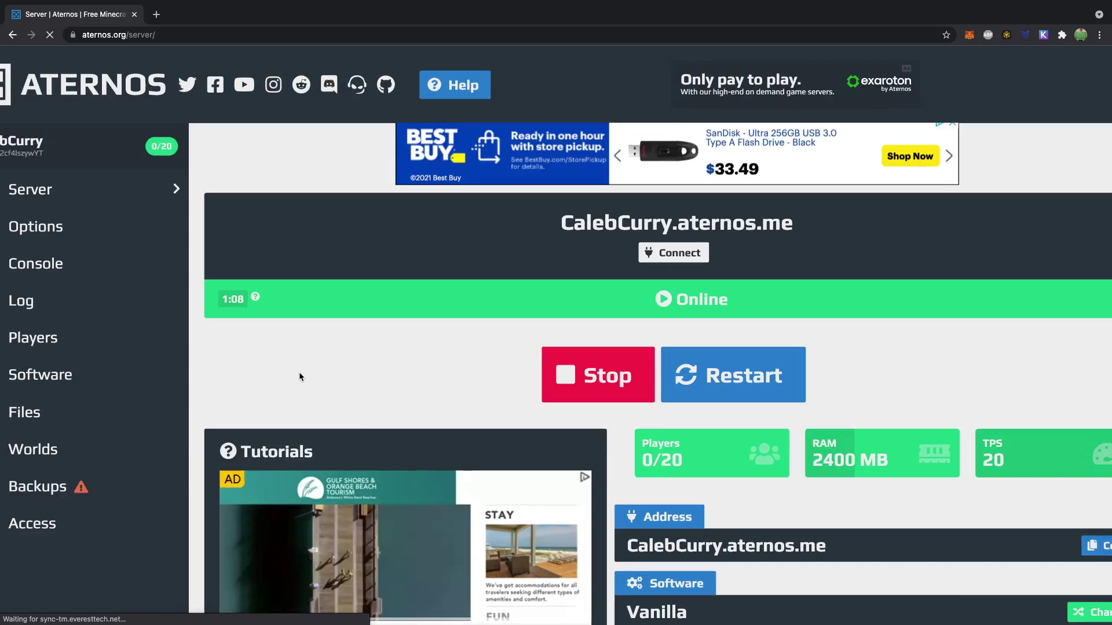
scroll(361, 316, "right", 3)
scroll(360, 316, "down", 1)
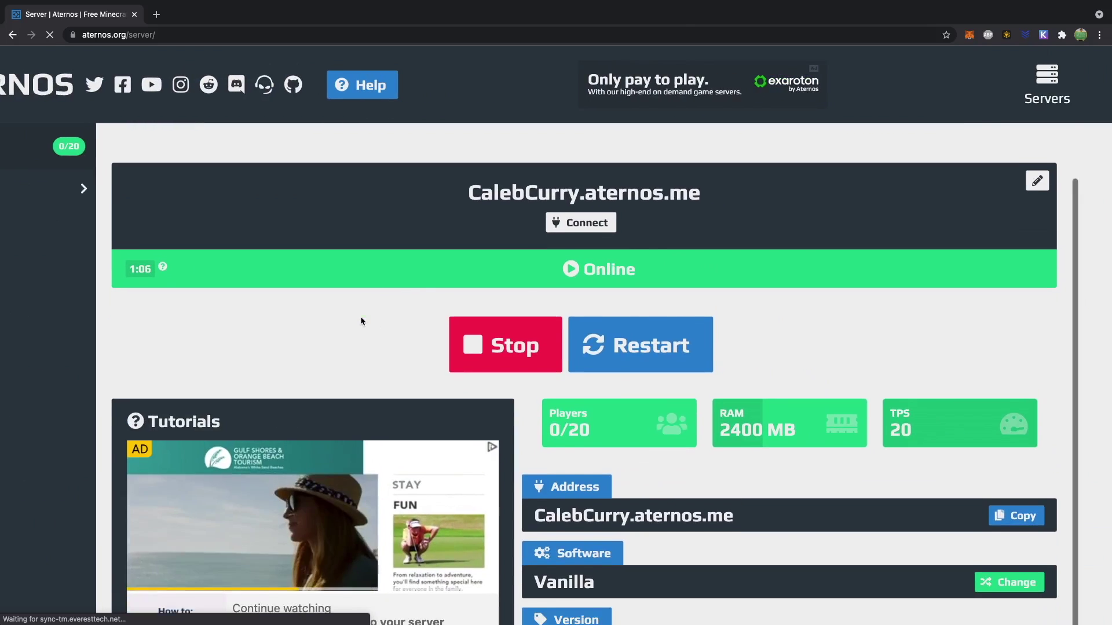
scroll(360, 316, "down", 1)
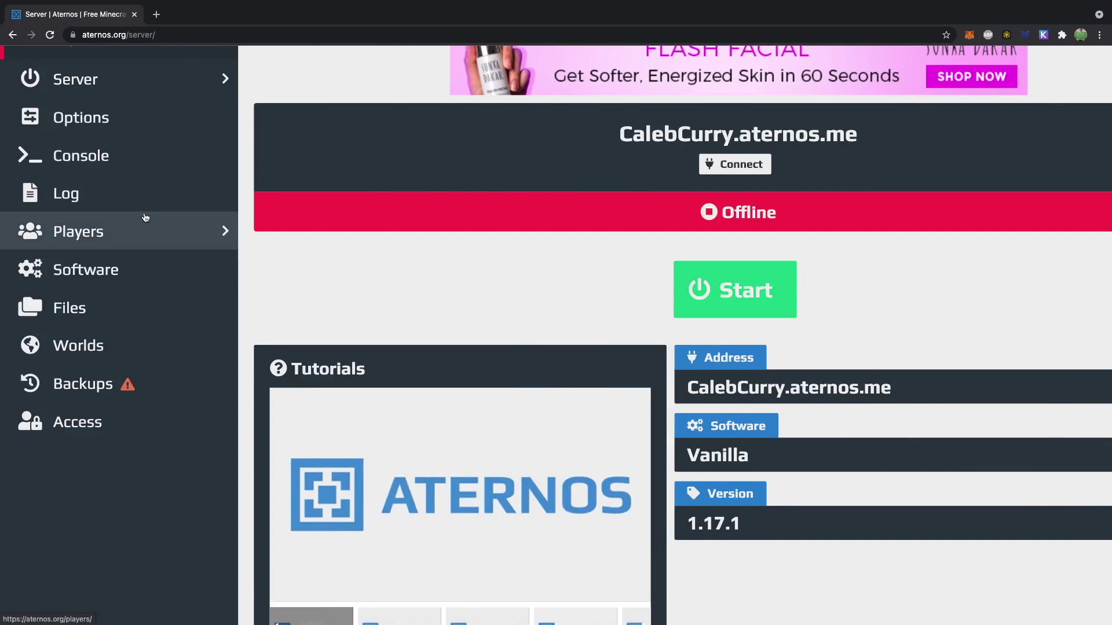
Browse Software > Modpacks > CurseForge, search 'better', and open Better Minecraft
left_click(955, 456)
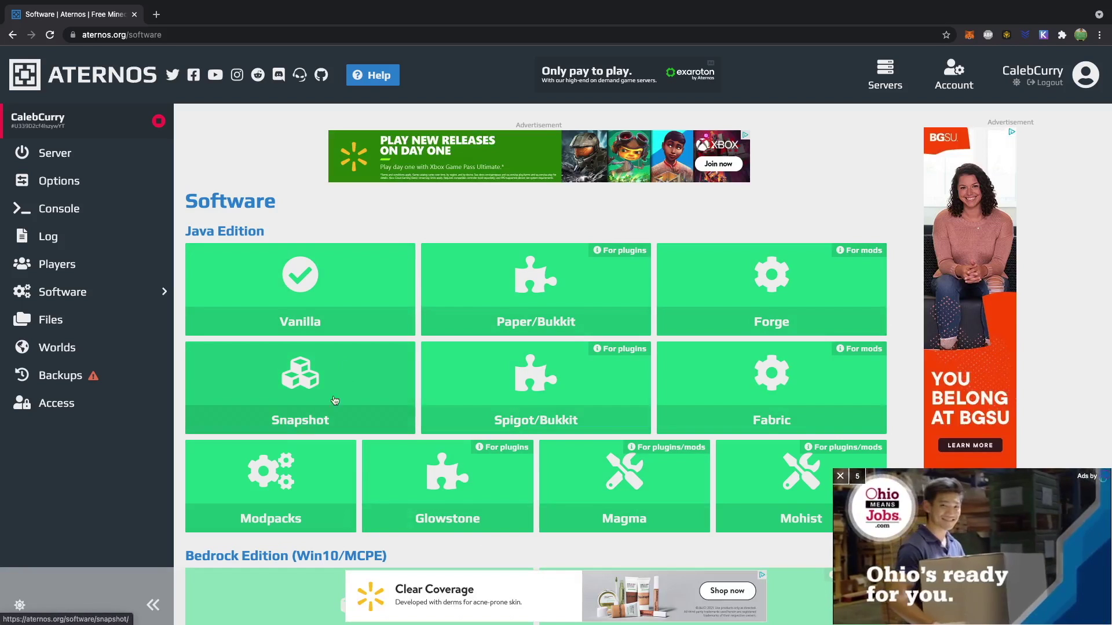
left_click(264, 469)
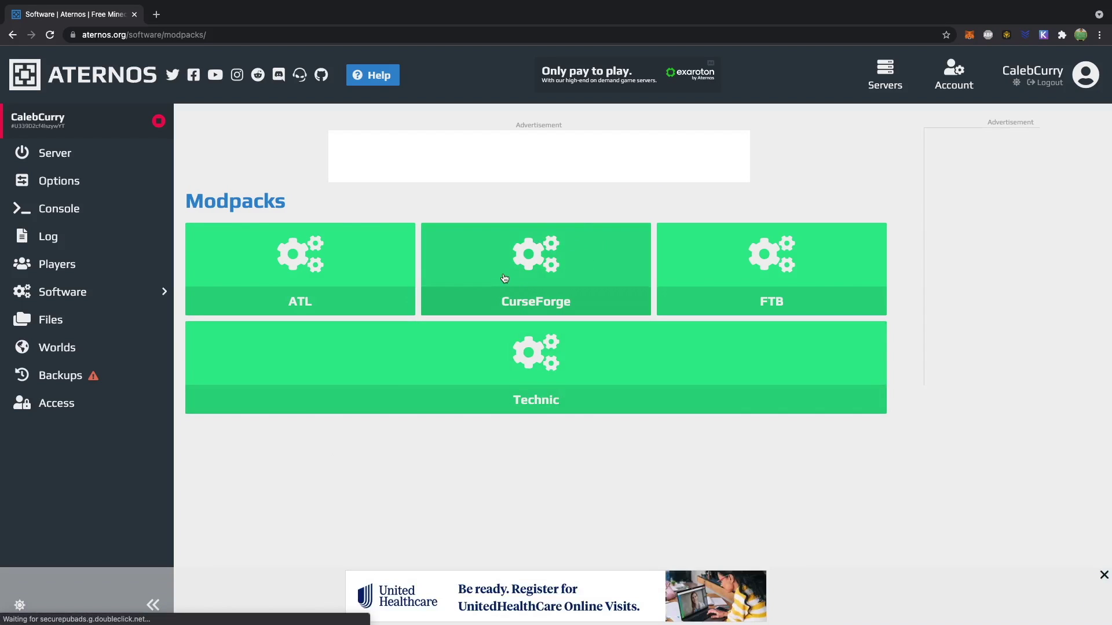
left_click(504, 279)
key("ctrl+f")
type("better")
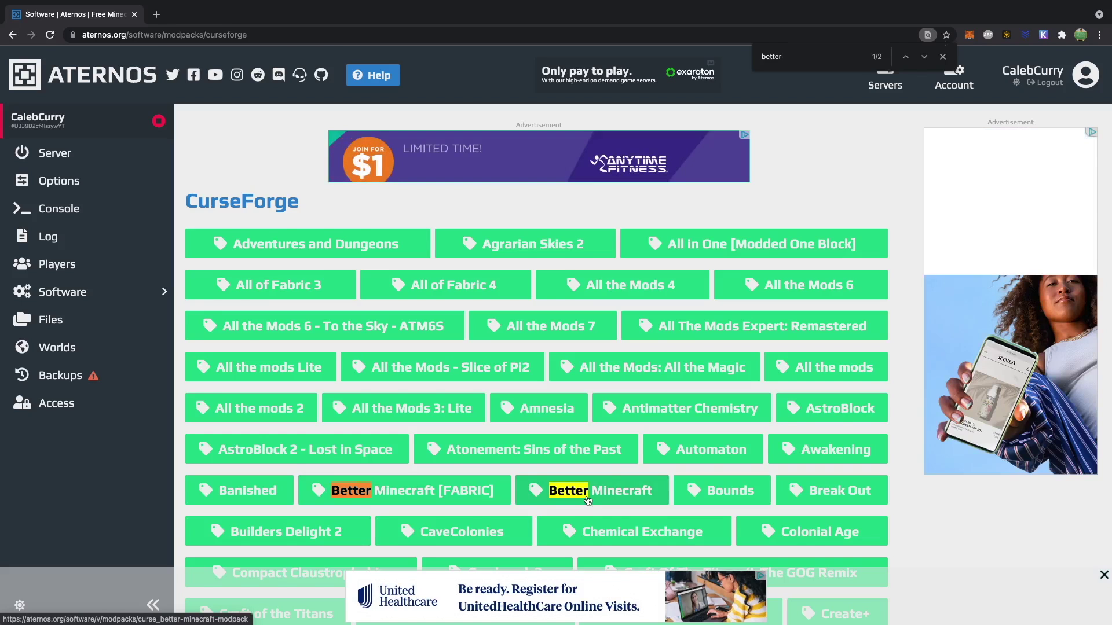
left_click(588, 500)
Reinstall the server with Better Minecraft v39, confirming the world deletion, and return to the overview
left_click(834, 219)
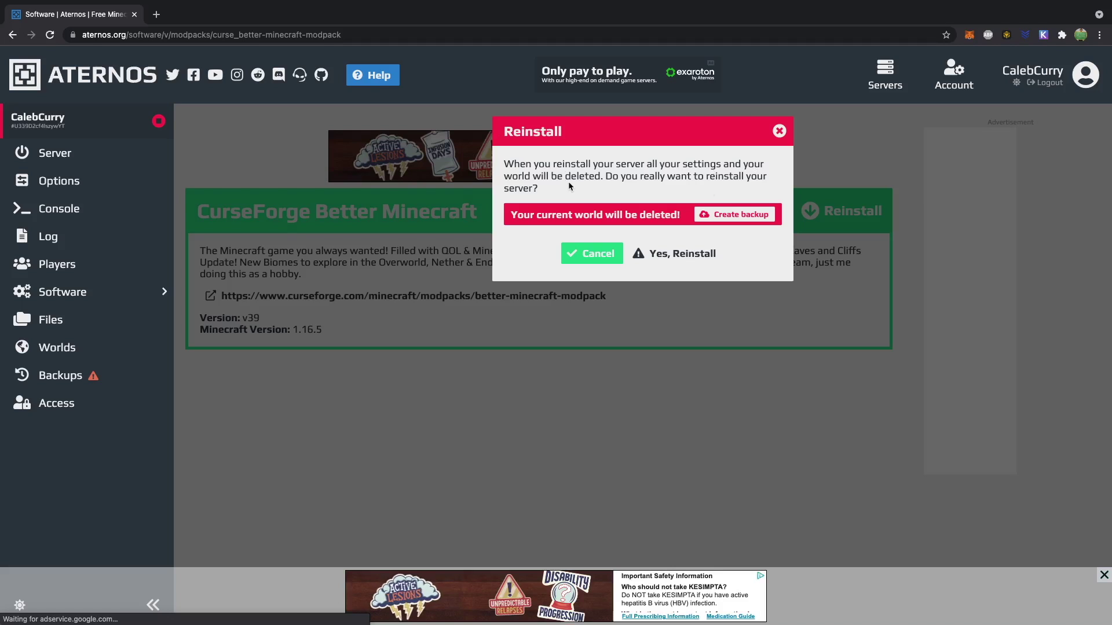
triple_click(507, 160)
left_click(507, 160)
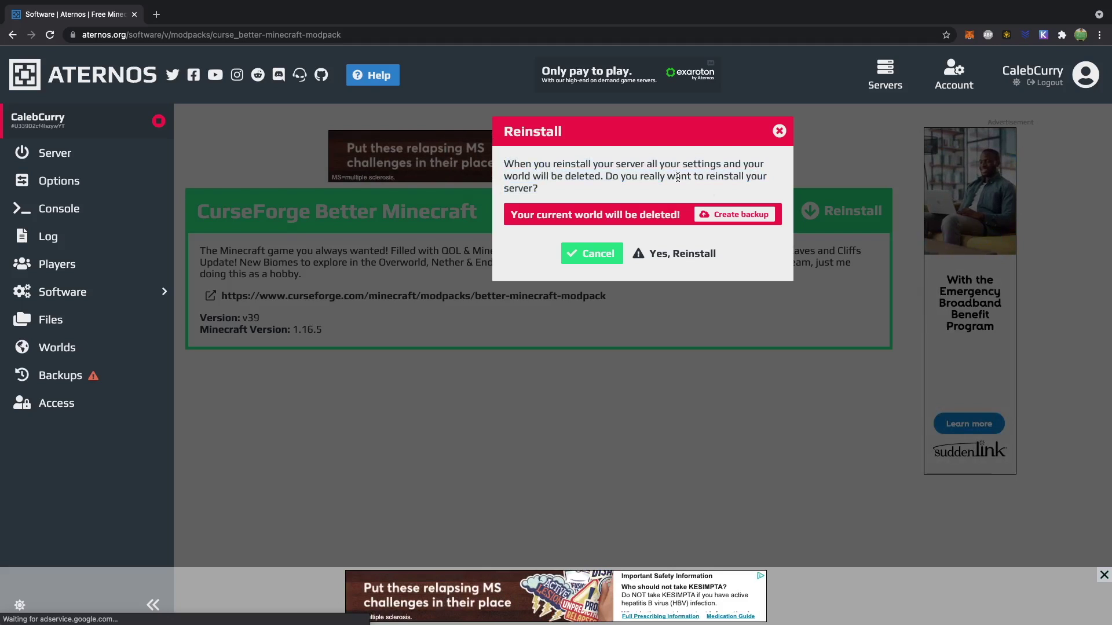
left_click(683, 254)
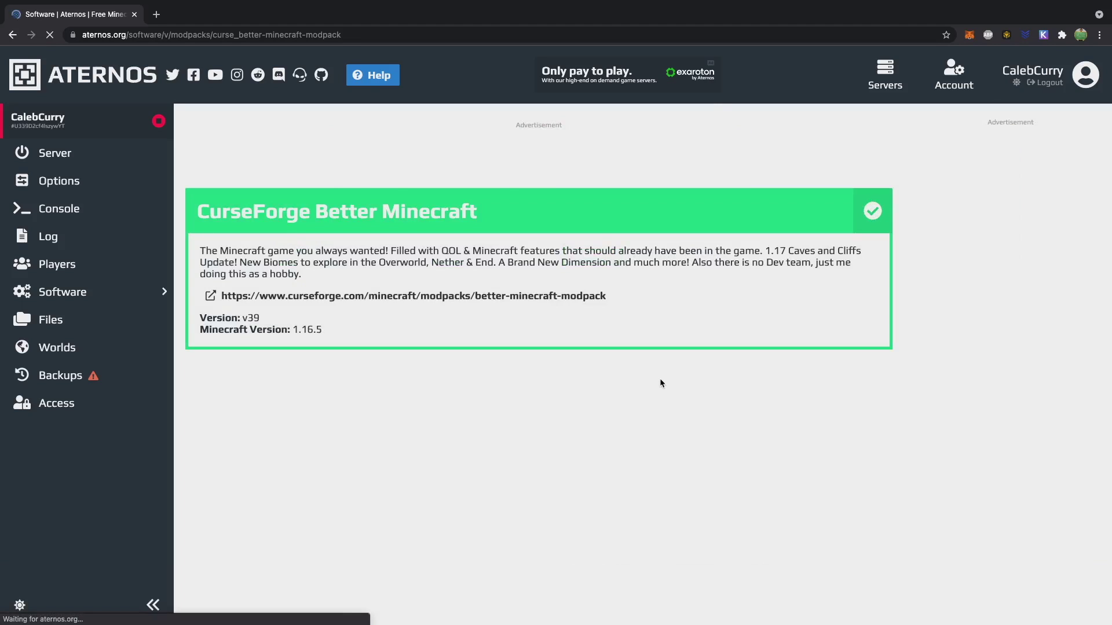
left_click(90, 162)
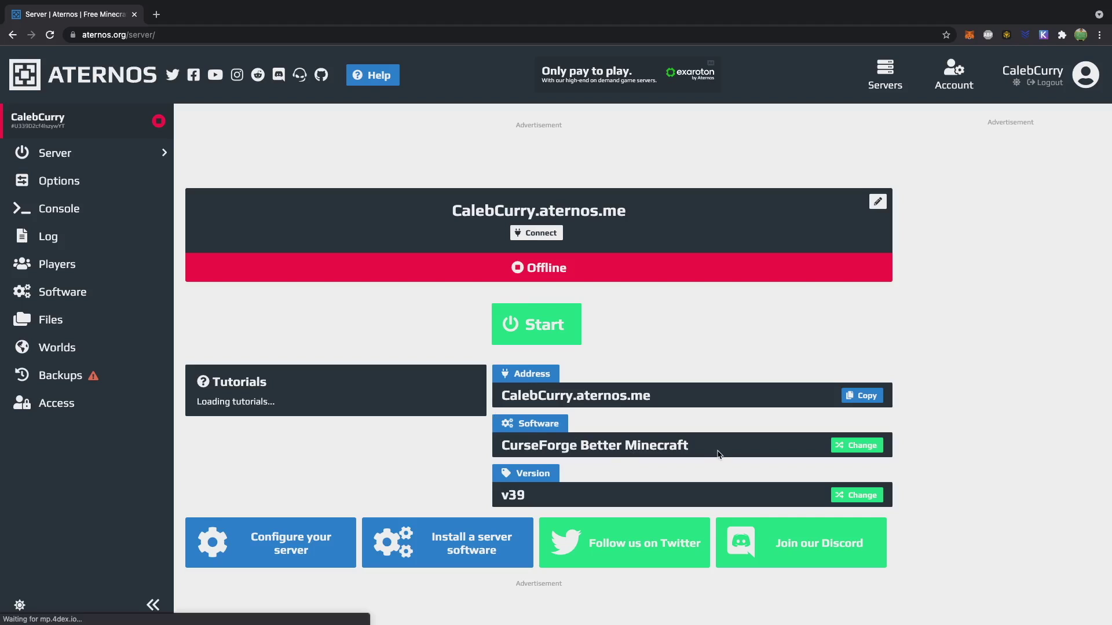
Start the Aternos server and accept the Mojang EULA so it comes online
left_click(533, 318)
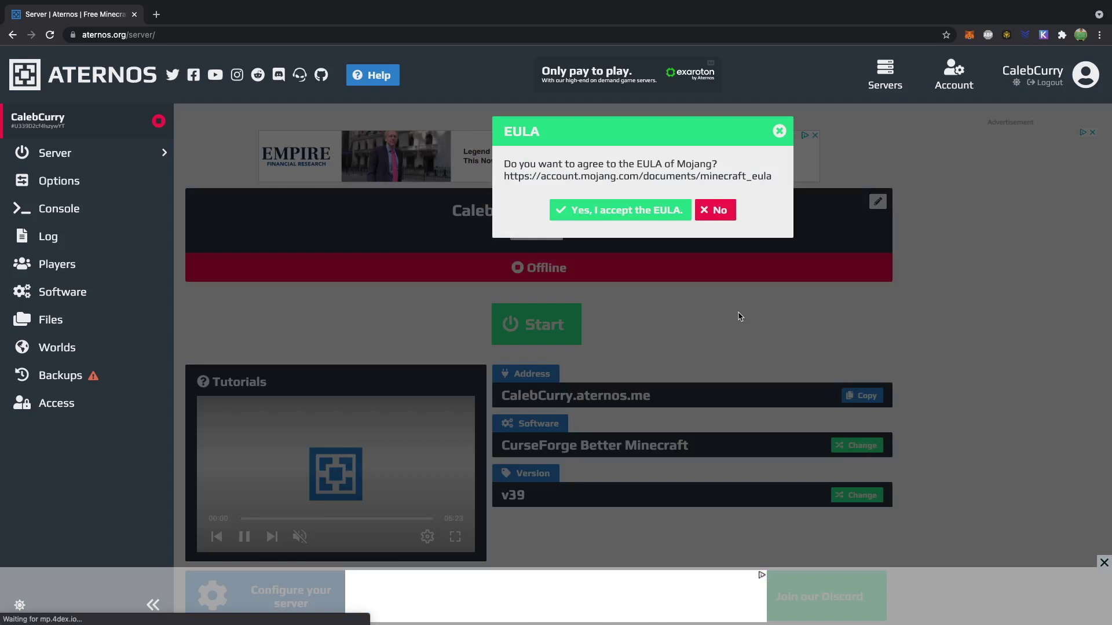
left_click(654, 210)
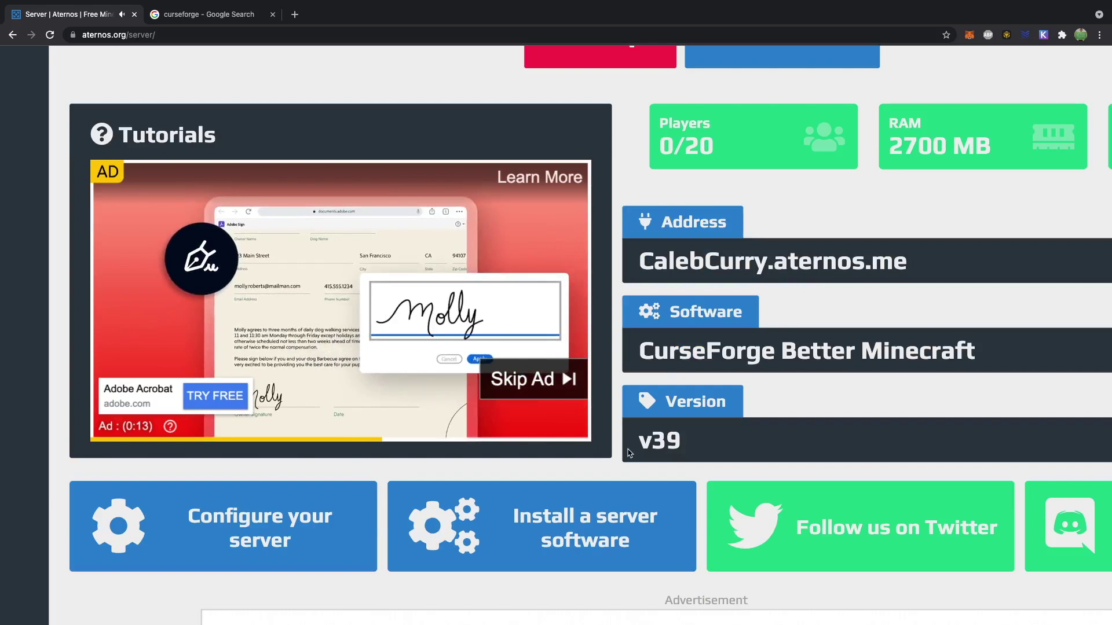
scroll(629, 453, "up", 5)
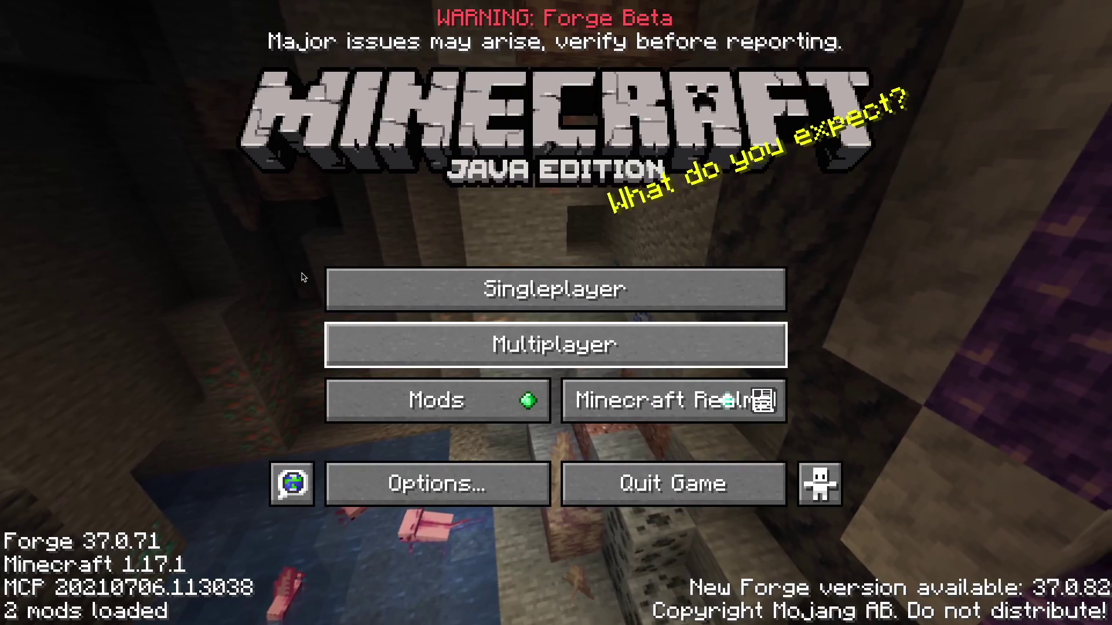
Try joining the Aternos server from the Multiplayer list, which fails and asks for version 1.16.5
left_click(394, 335)
left_click(271, 201)
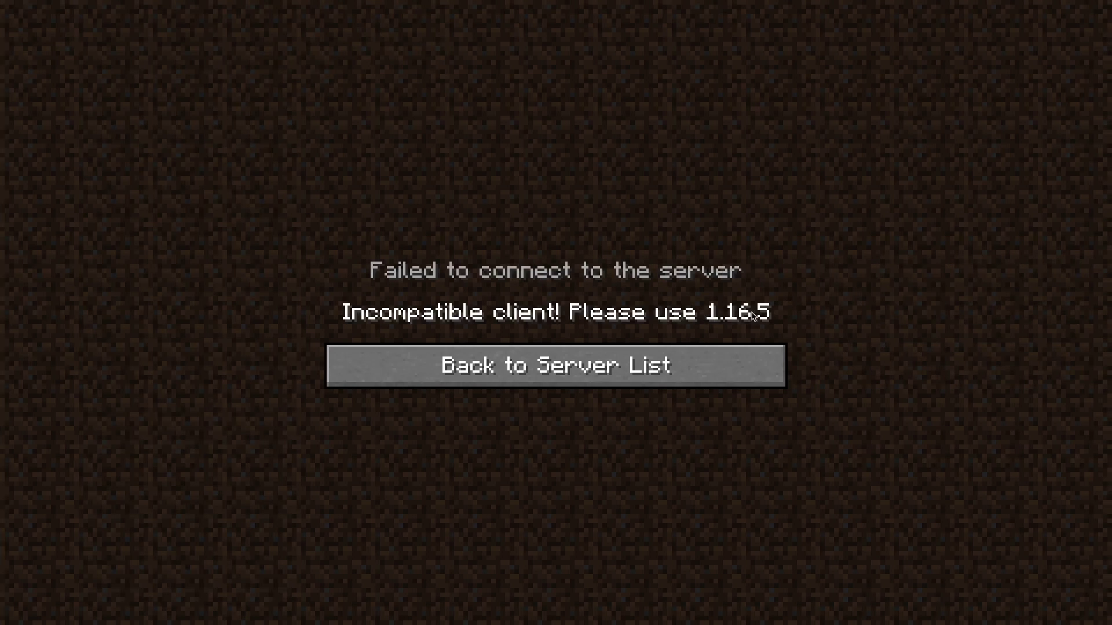
In CurseForge, search My Modpacks for 'better minecraft' and launch the v39 Better Minecraft pack
key("alt+Tab")
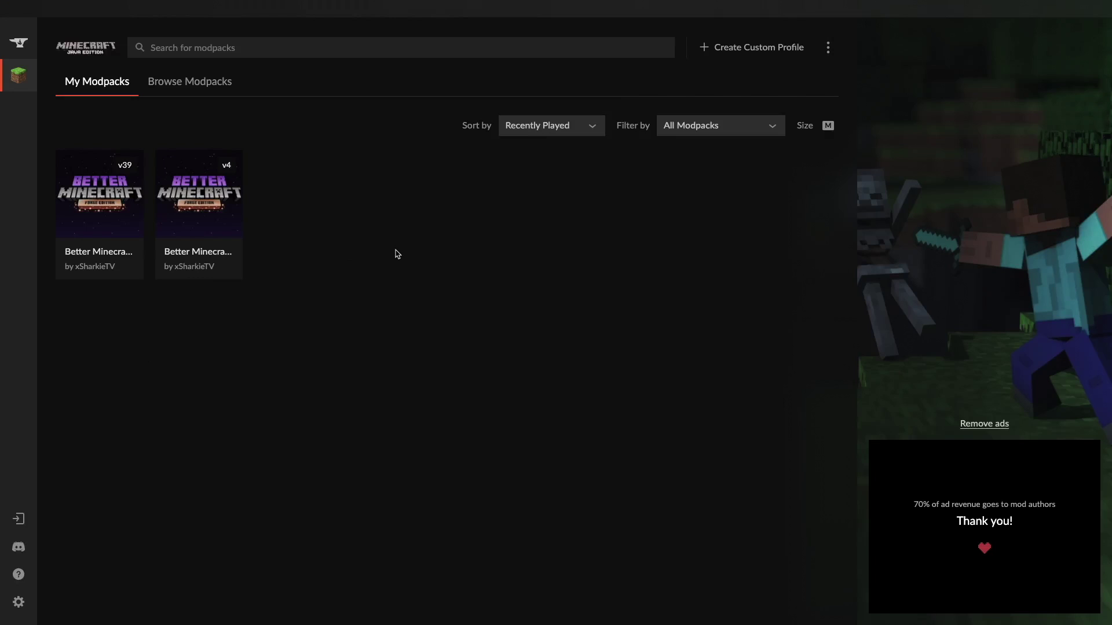
left_click(243, 47)
type("bette")
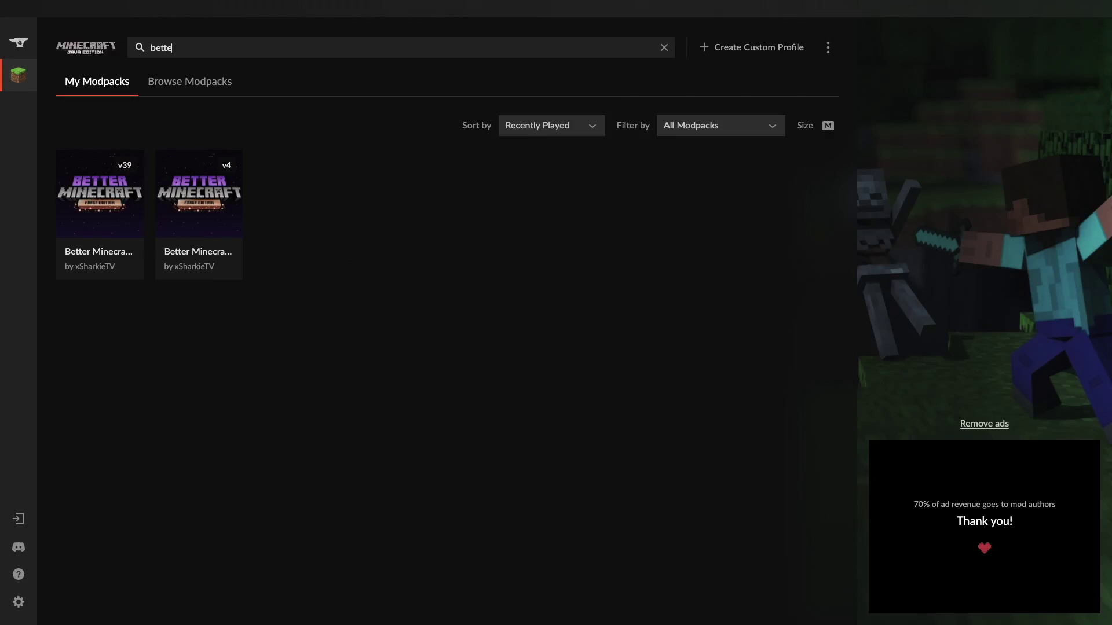
type("r minecraft")
key("Return")
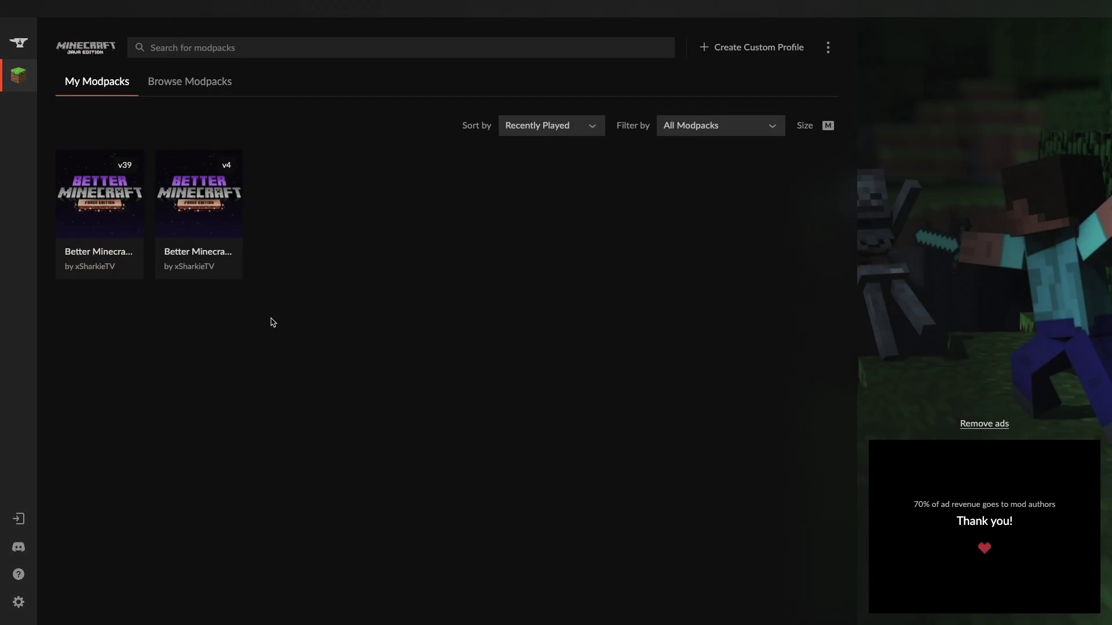
mouse_move(103, 207)
mouse_move(237, 234)
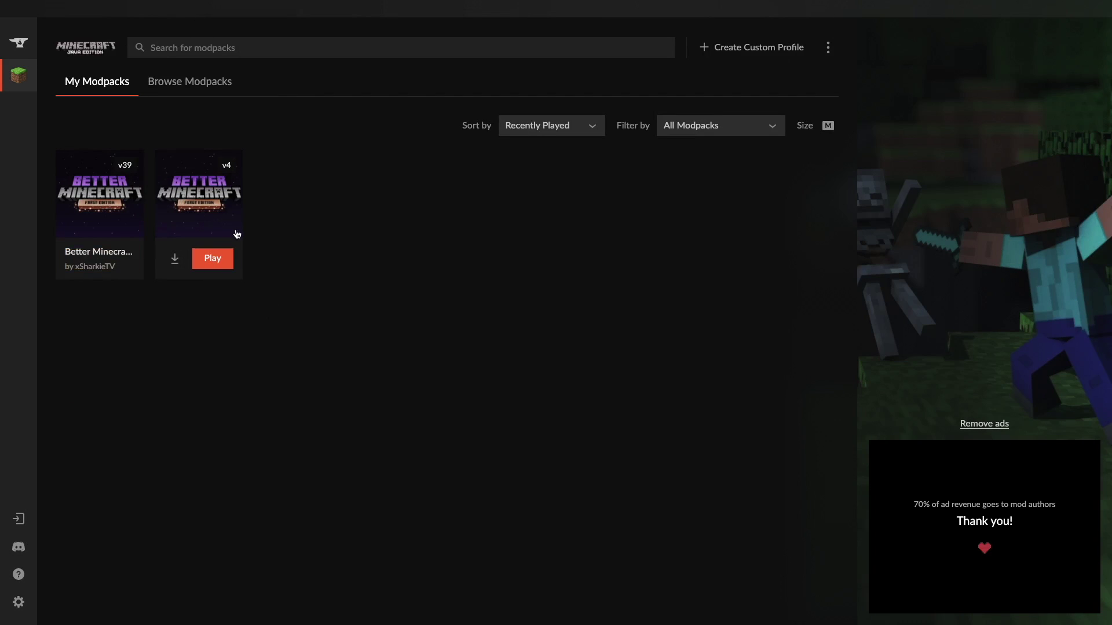
mouse_move(122, 164)
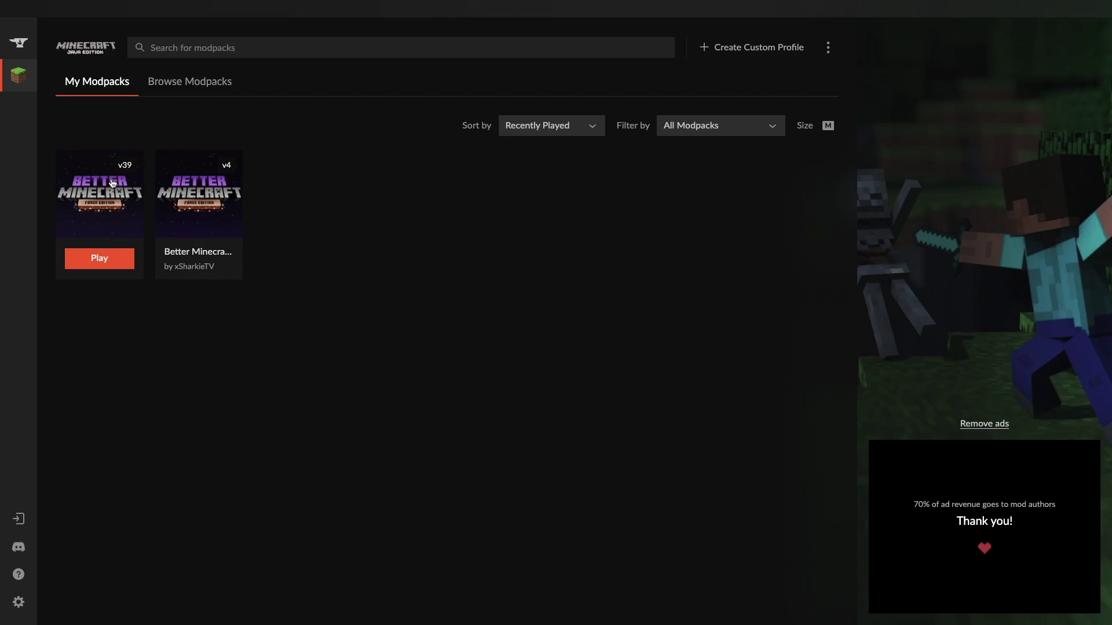
mouse_move(234, 191)
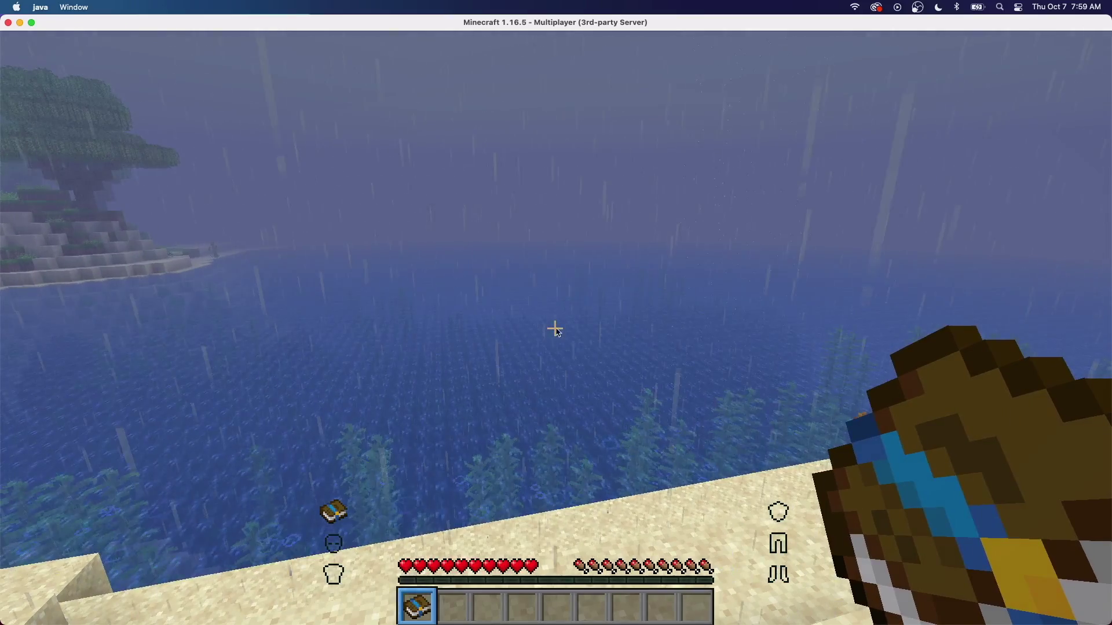
Open and close the world map with M, then pause the game with Esc
key("m")
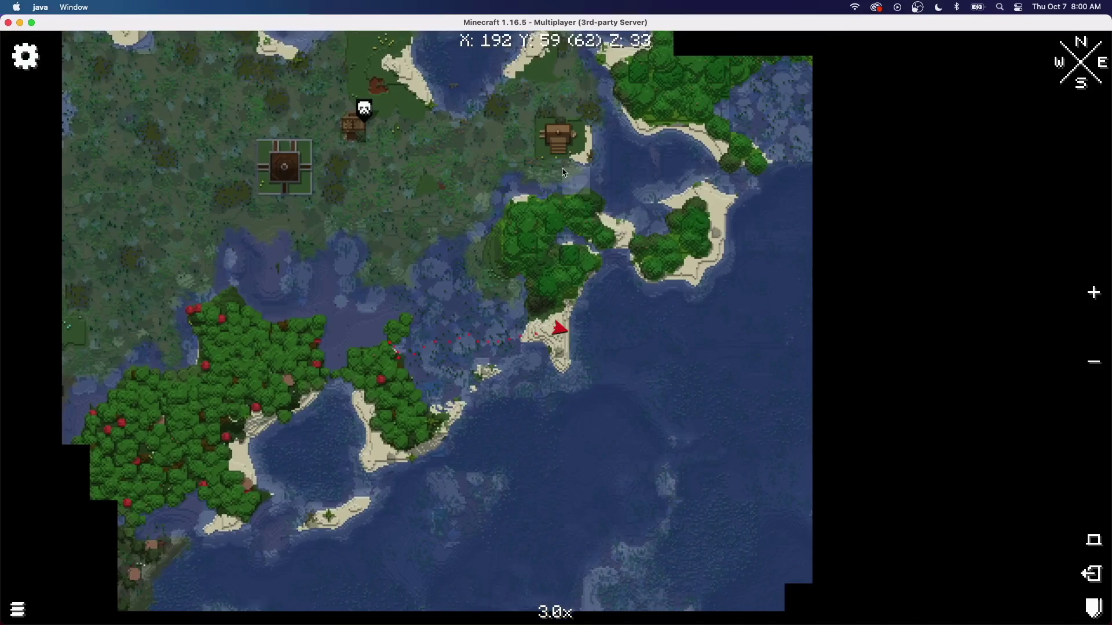
key("m")
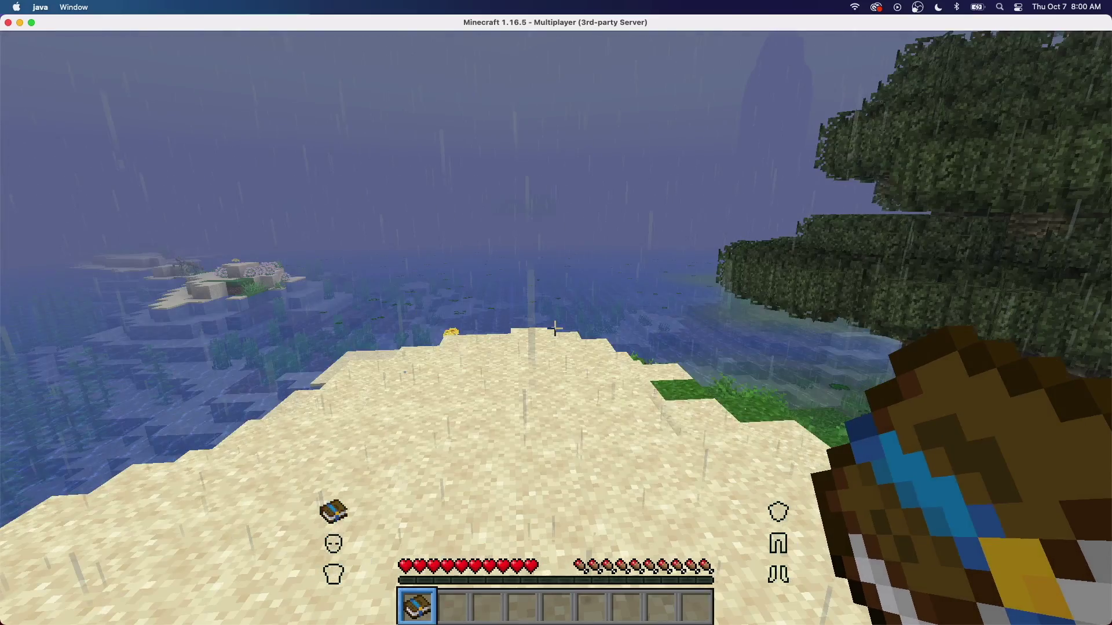
key("Escape")
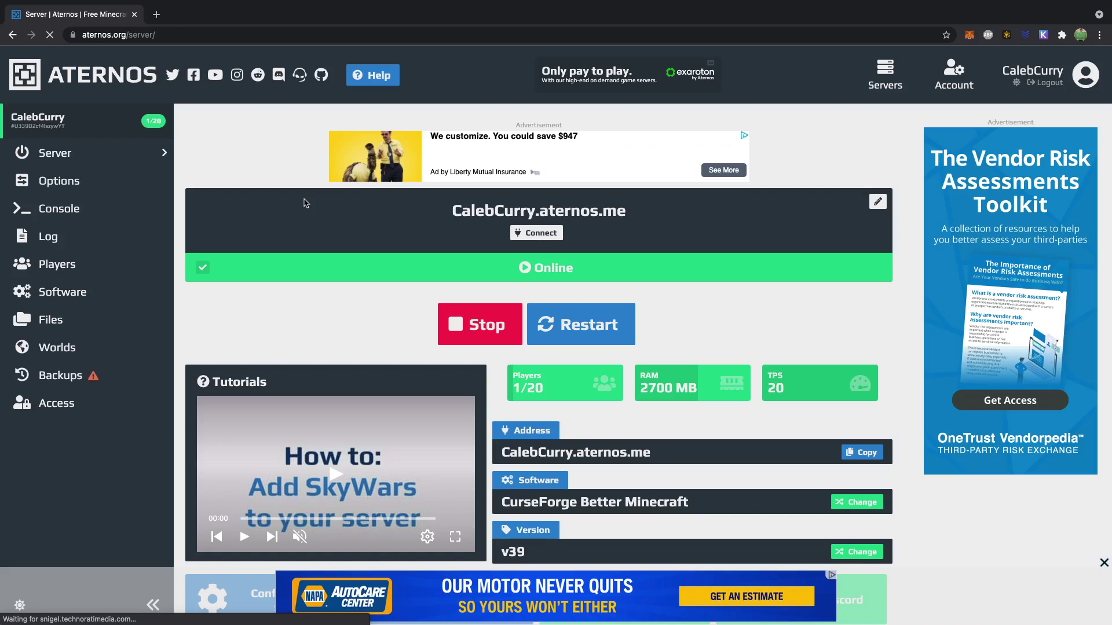
scroll(553, 389, "up", 5)
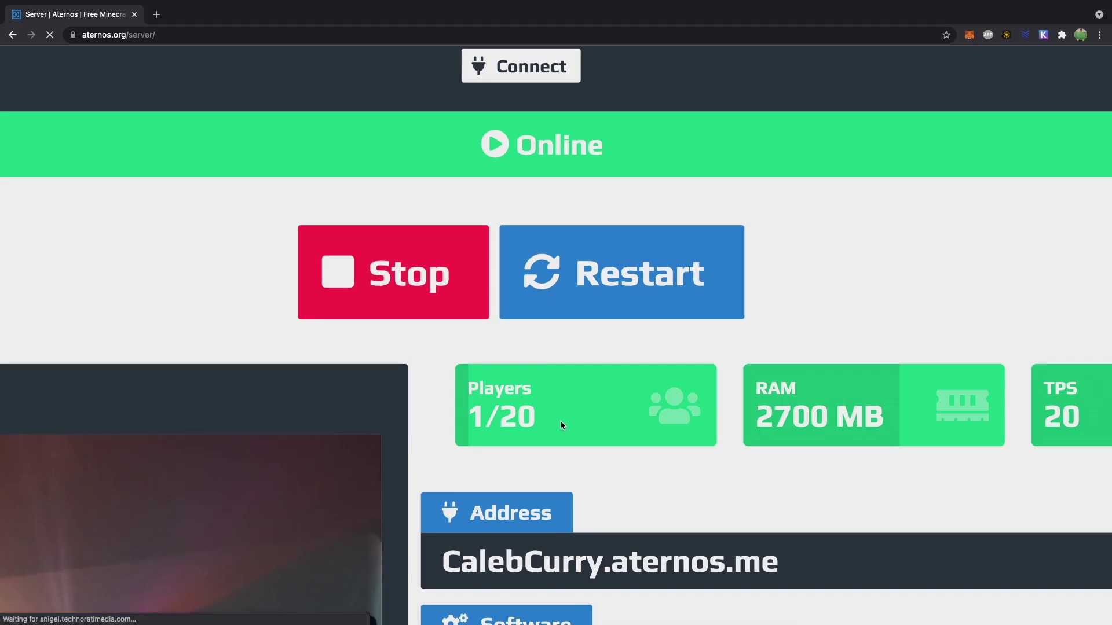
scroll(561, 421, "down", 5)
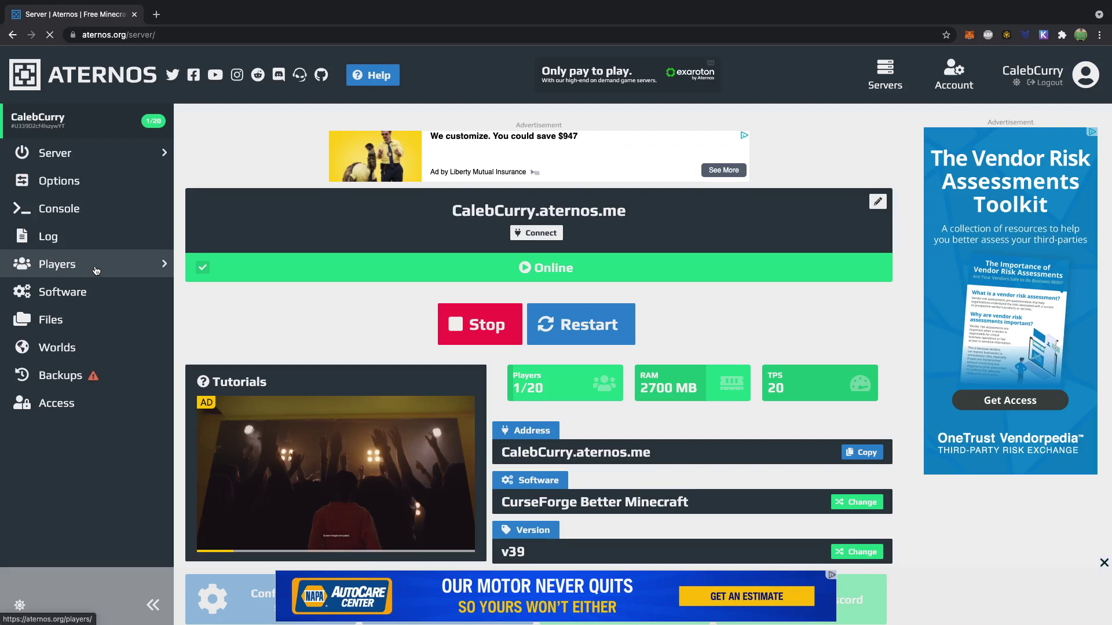